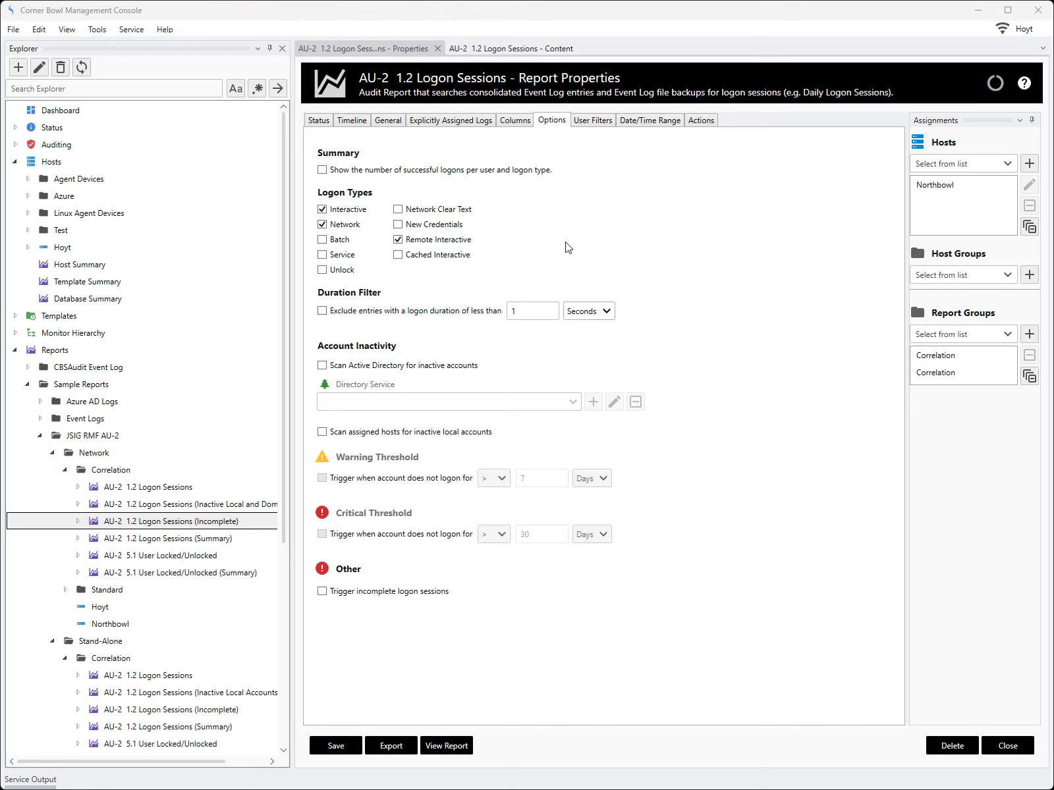
pyautogui.click(96, 29)
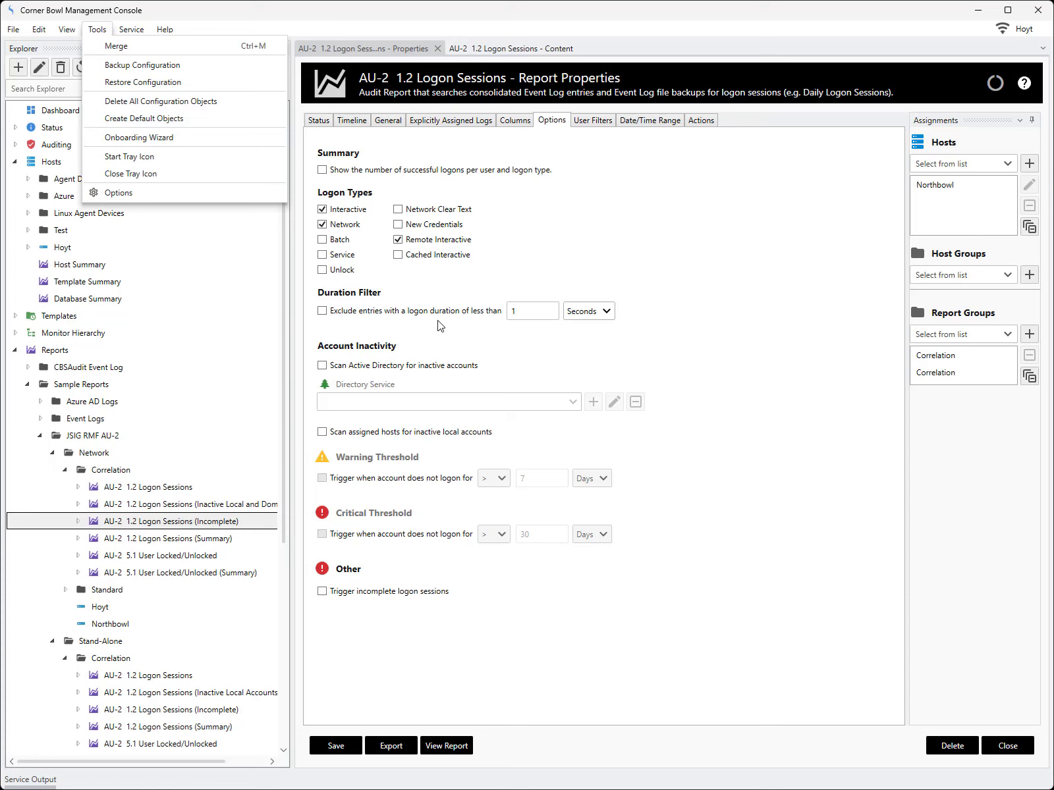
pyautogui.click(449, 339)
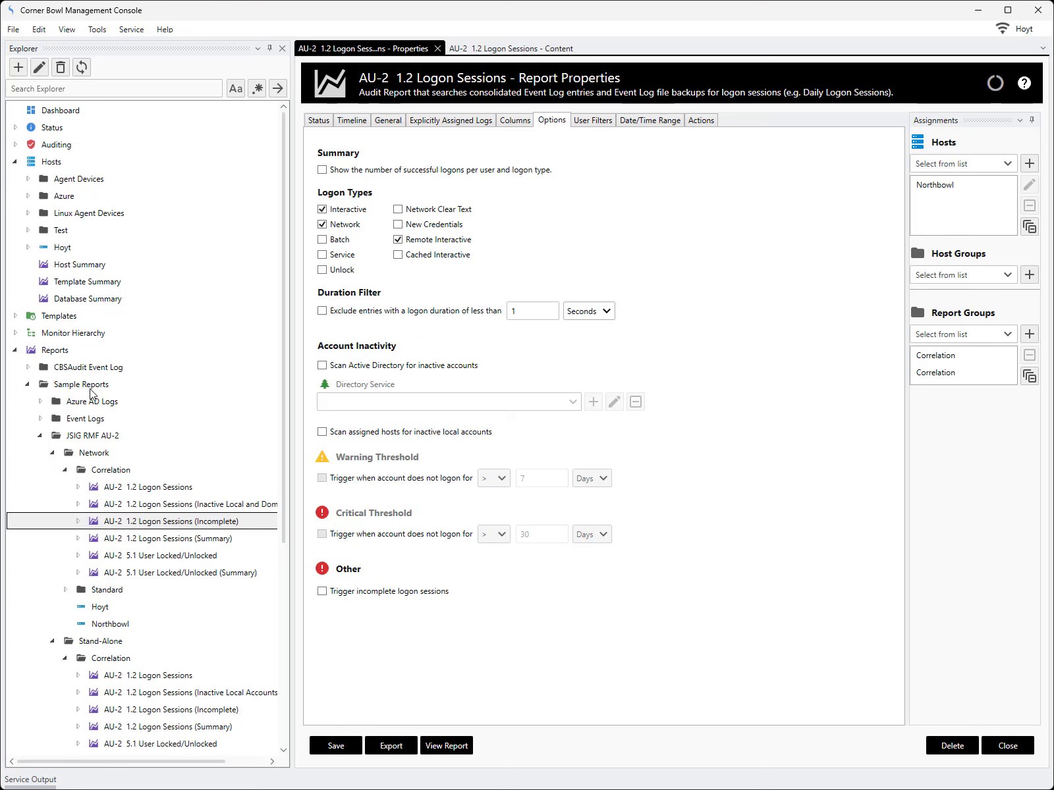
# - Expand the Event Logs sample reports down to Security Reports and select the Logon Sessions report in the Logon folder
pyautogui.click(40, 419)
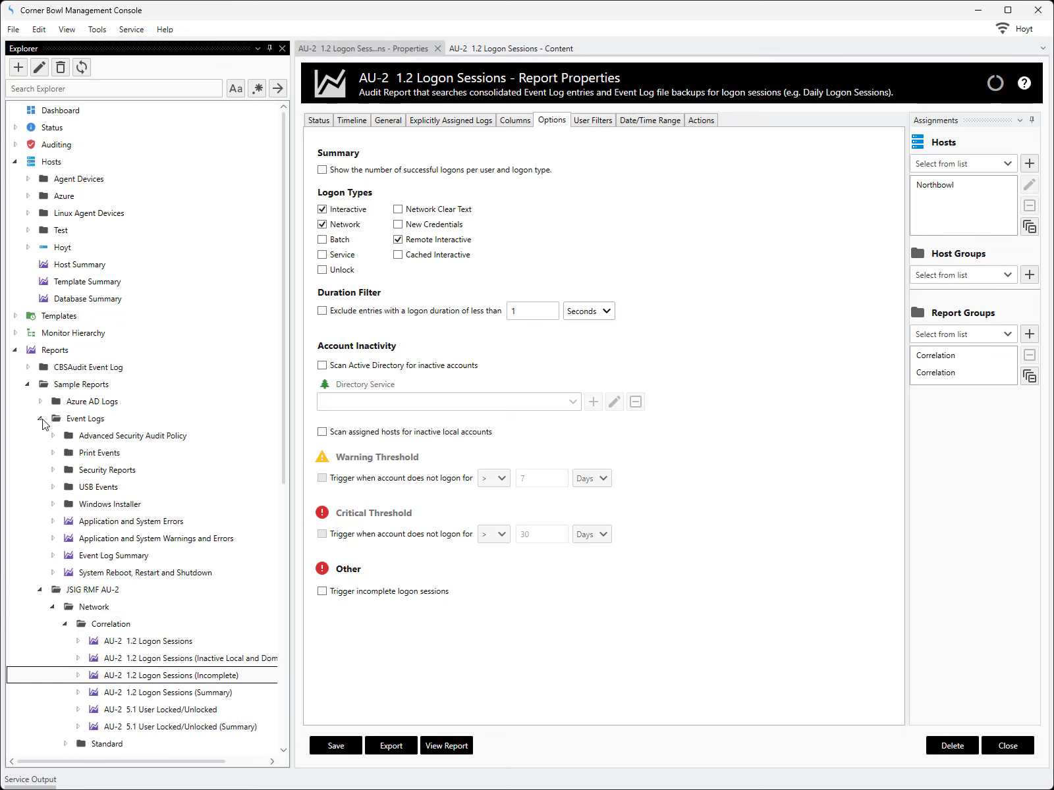
pyautogui.click(53, 470)
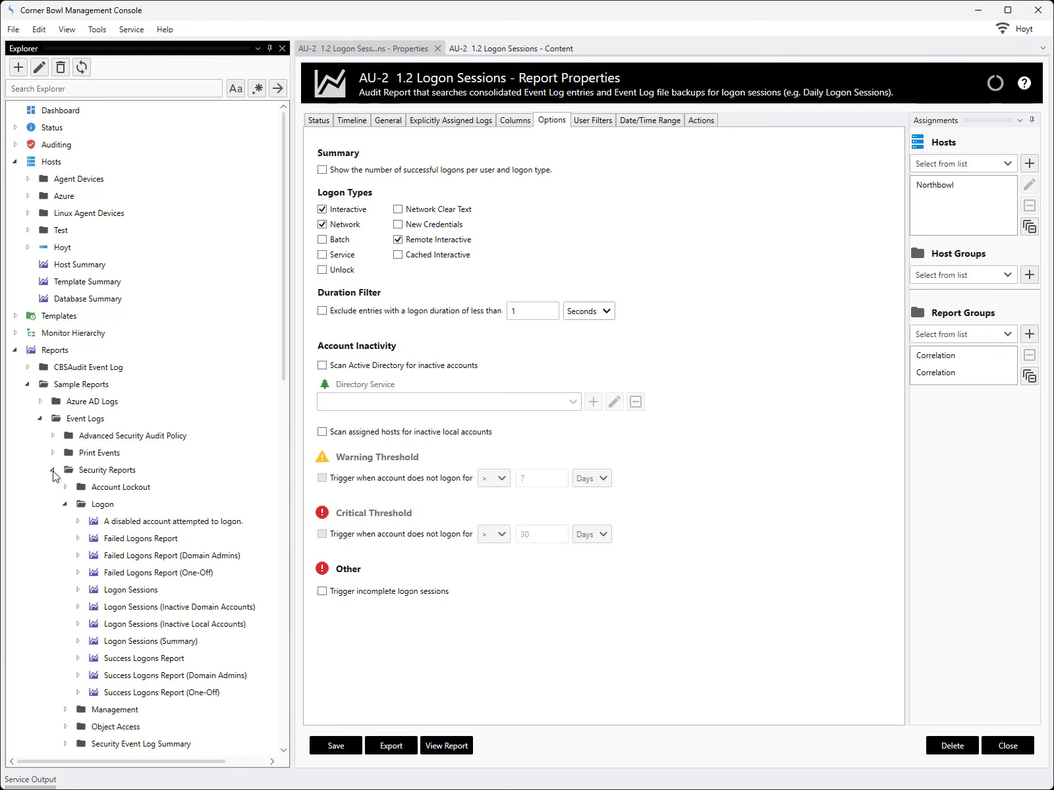
pyautogui.click(97, 506)
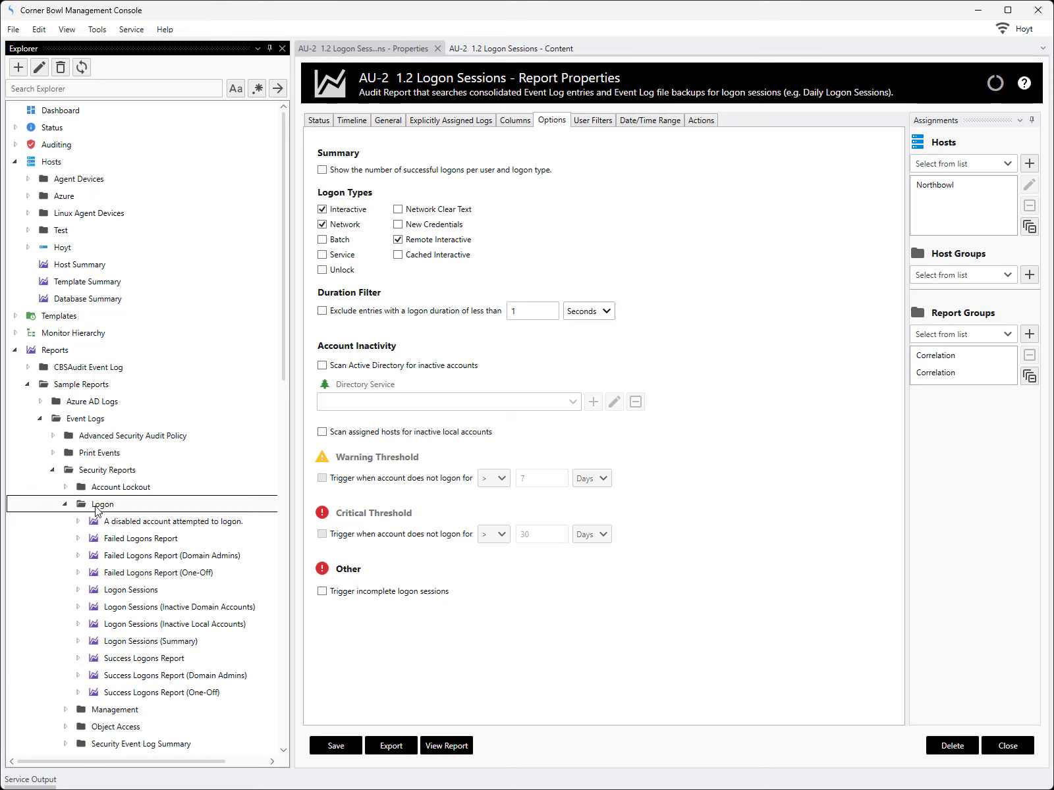
pyautogui.click(143, 593)
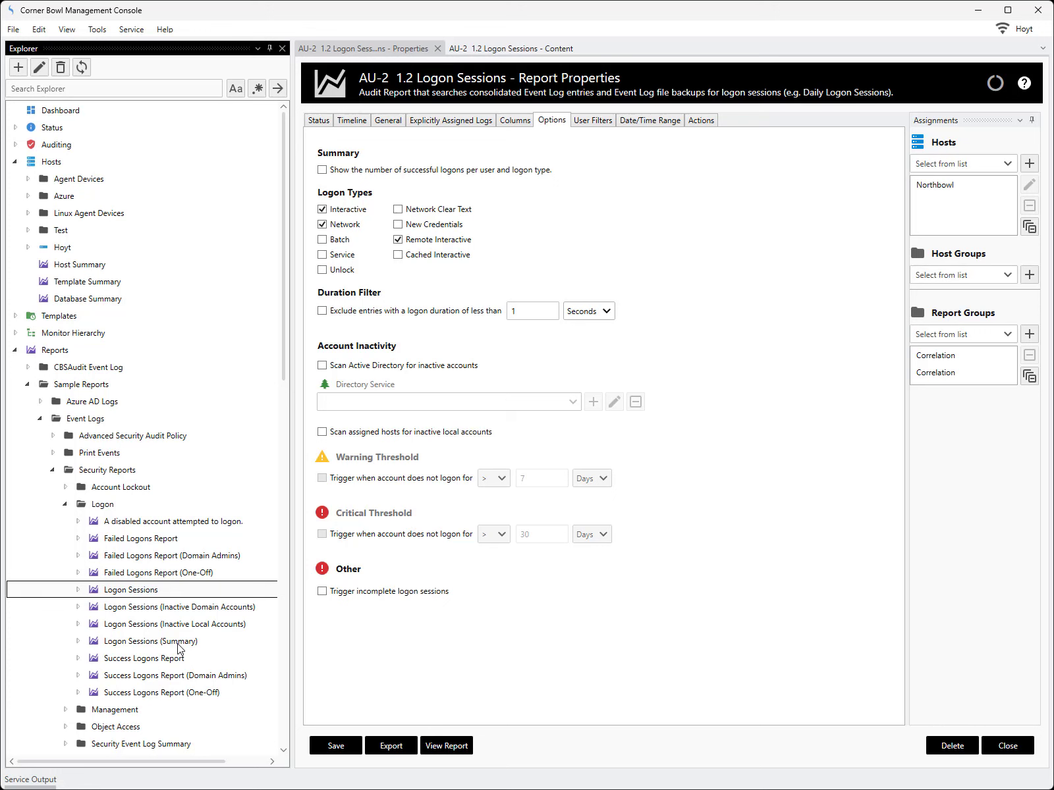
# - Widen the explorer tree and look through the Network and Stand-Alone correlation reports of JSIG RMF AU-2
pyautogui.scroll(-10, 177, 645)
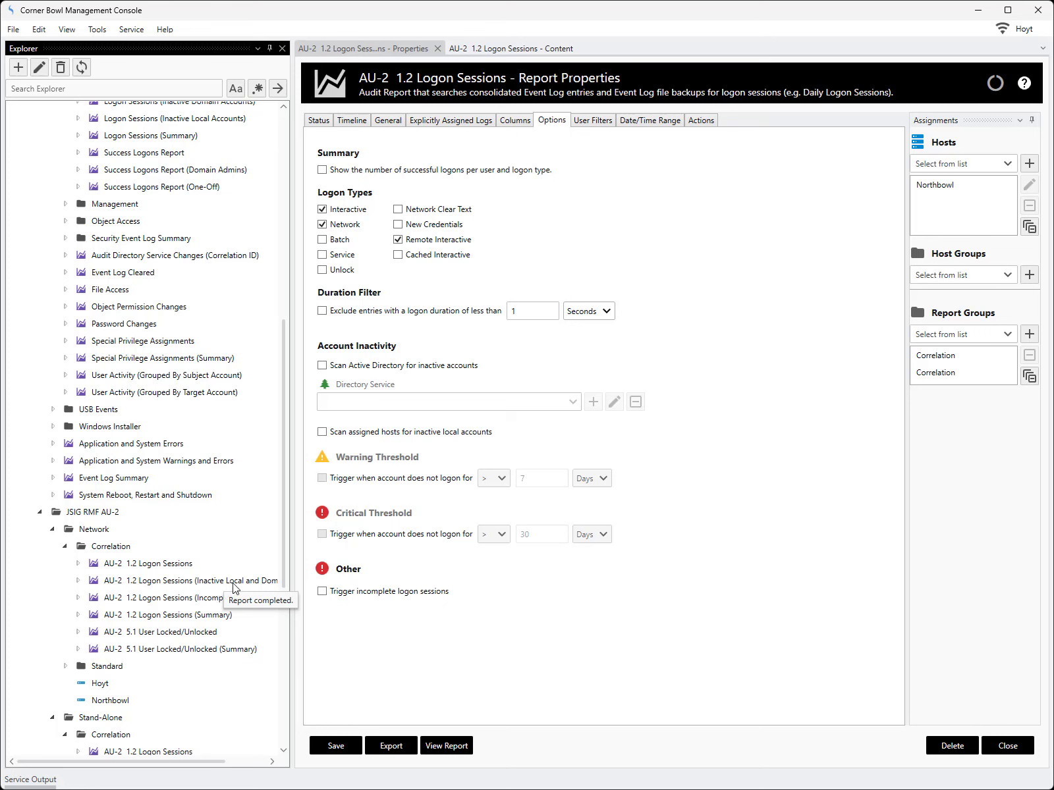
pyautogui.moveTo(292, 546); pyautogui.dragTo(409, 549)
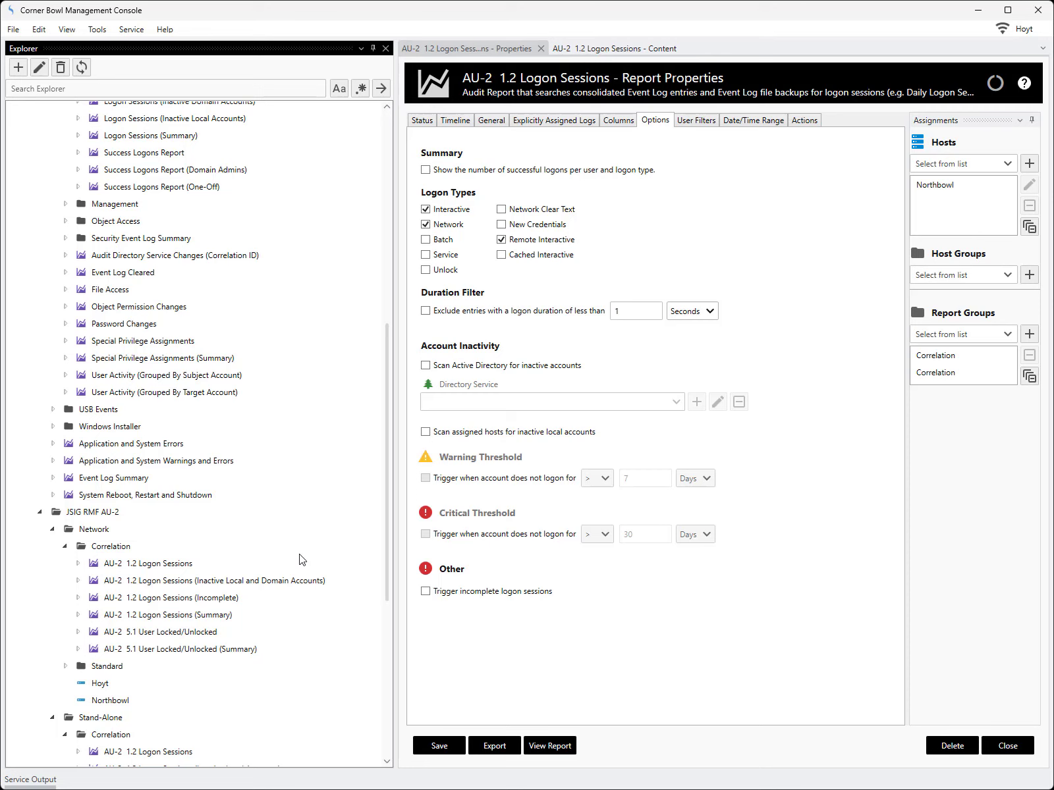
pyautogui.moveTo(389, 527); pyautogui.dragTo(390, 640)
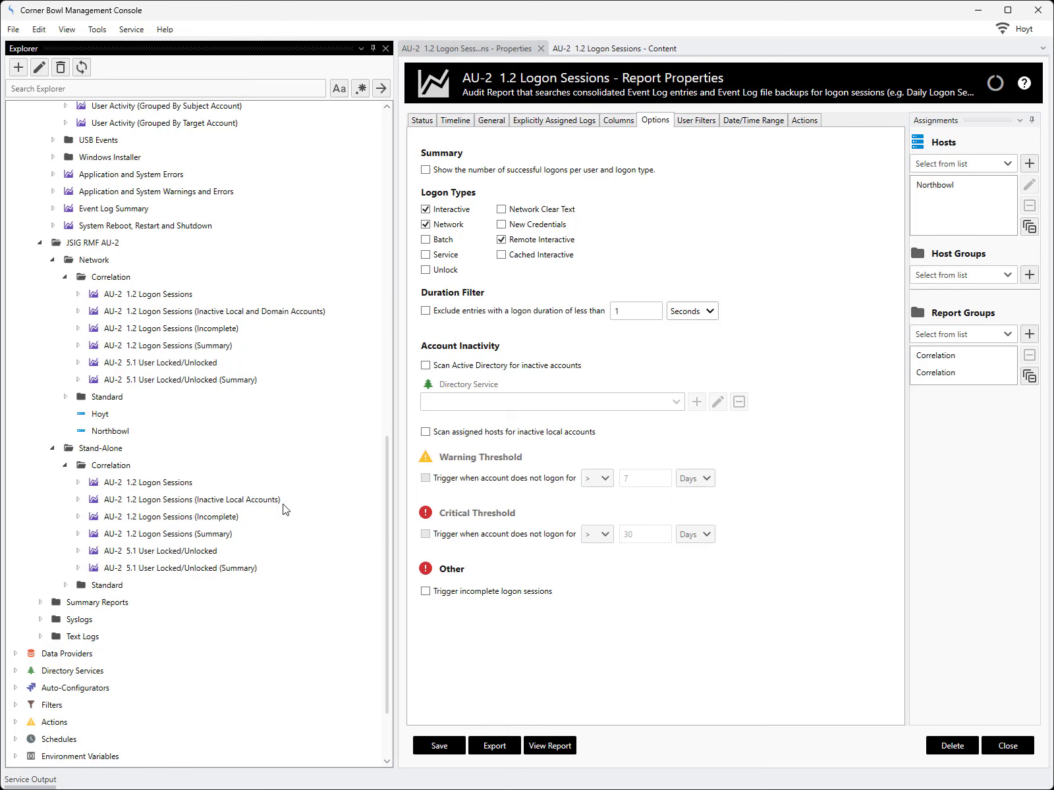
# - Start a batch update of reports covering all reports of the type Logon Sessions Report
pyautogui.click(37, 31)
pyautogui.moveTo(65, 65)
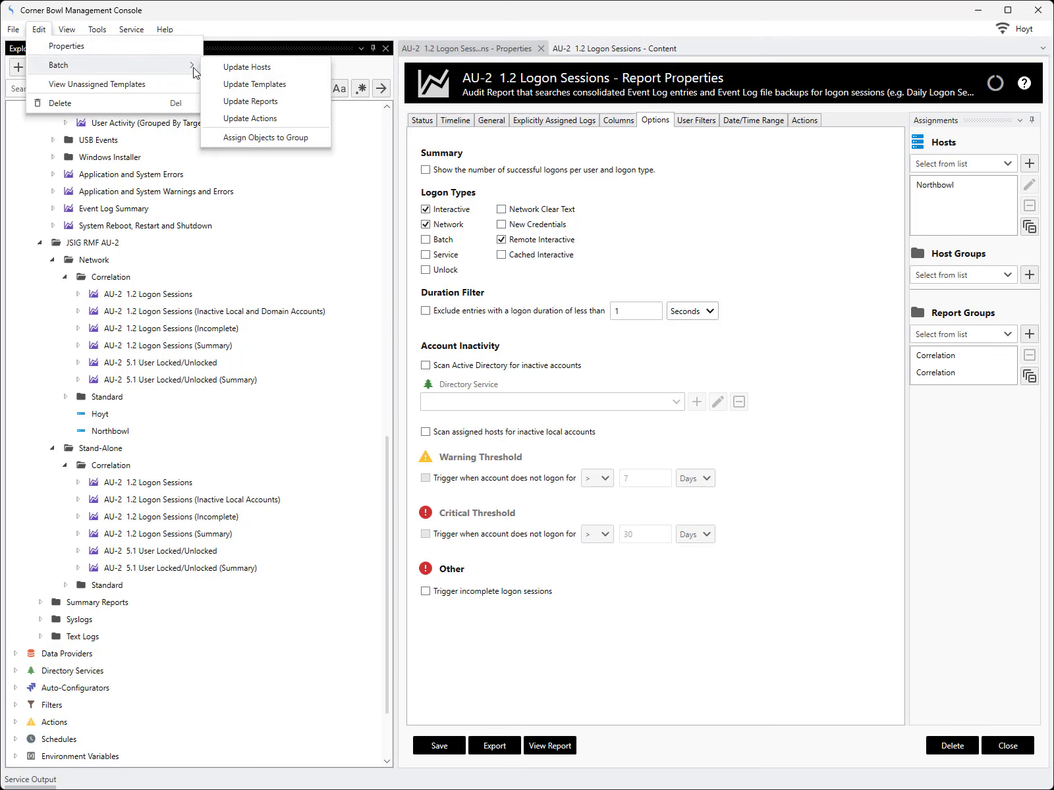
pyautogui.click(272, 102)
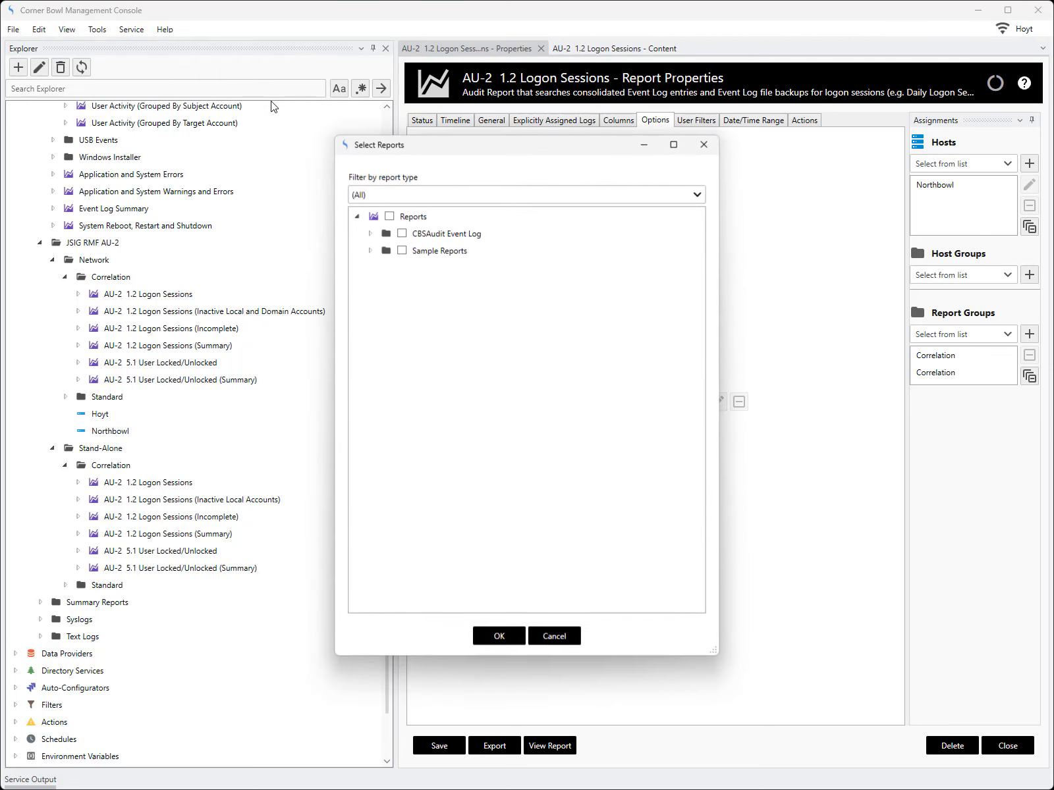
pyautogui.click(463, 198)
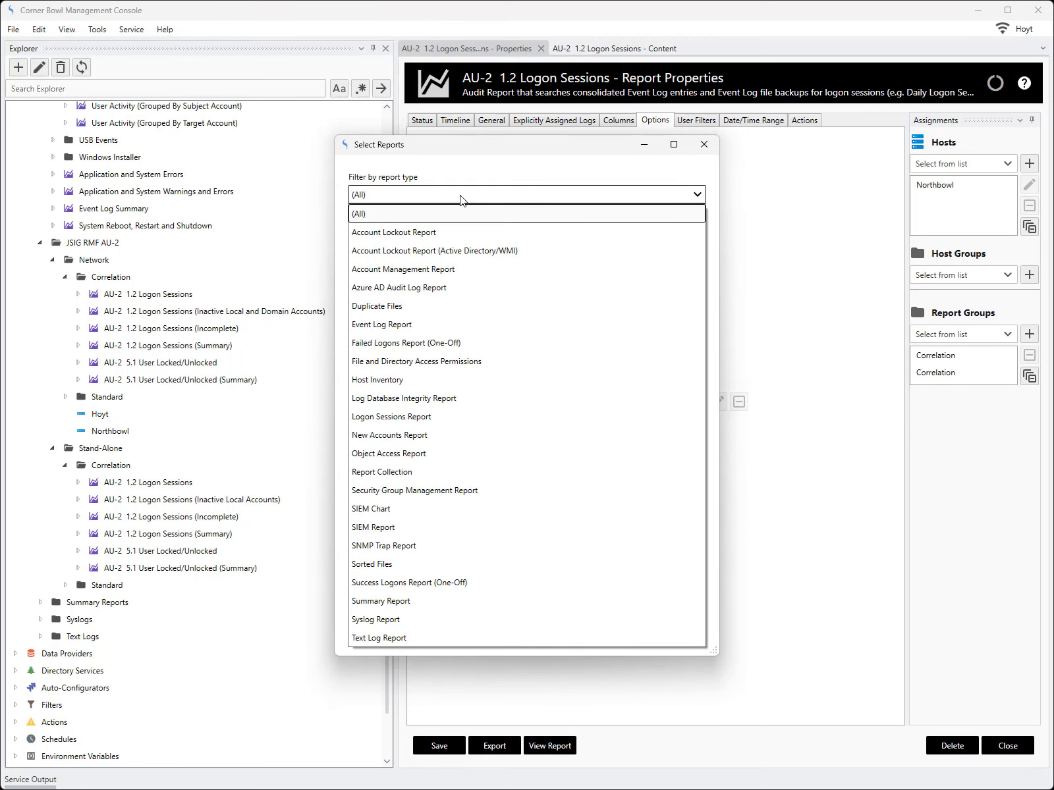
pyautogui.click(403, 418)
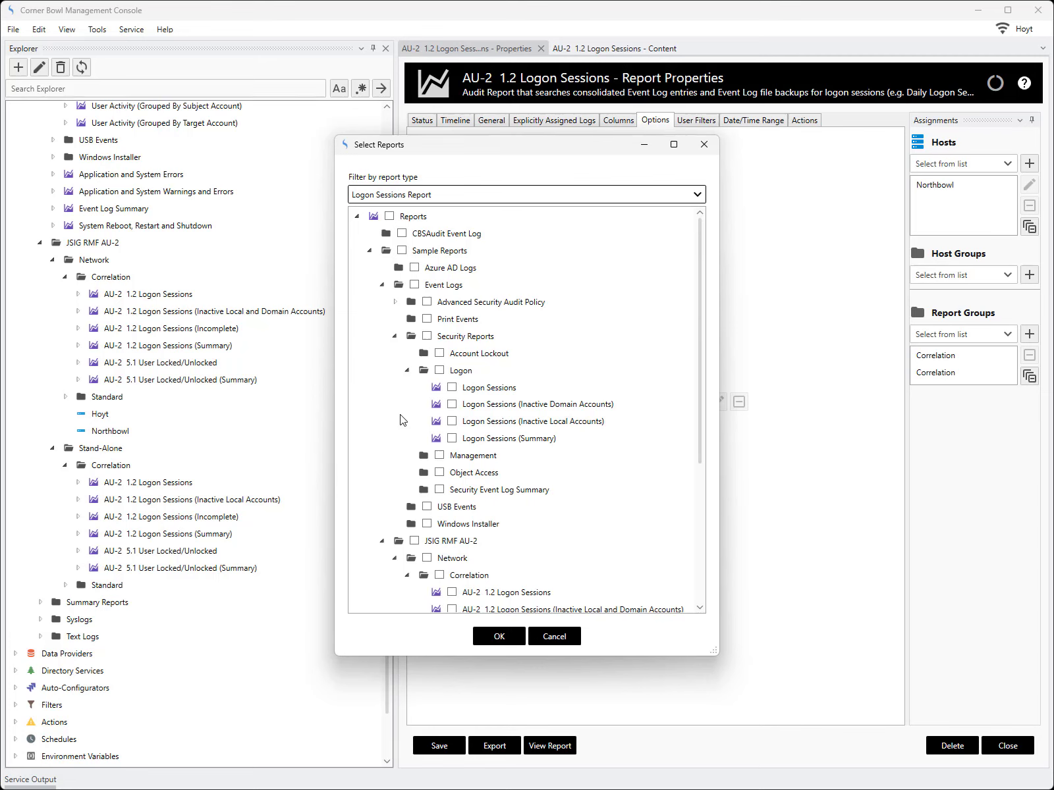
pyautogui.click(389, 216)
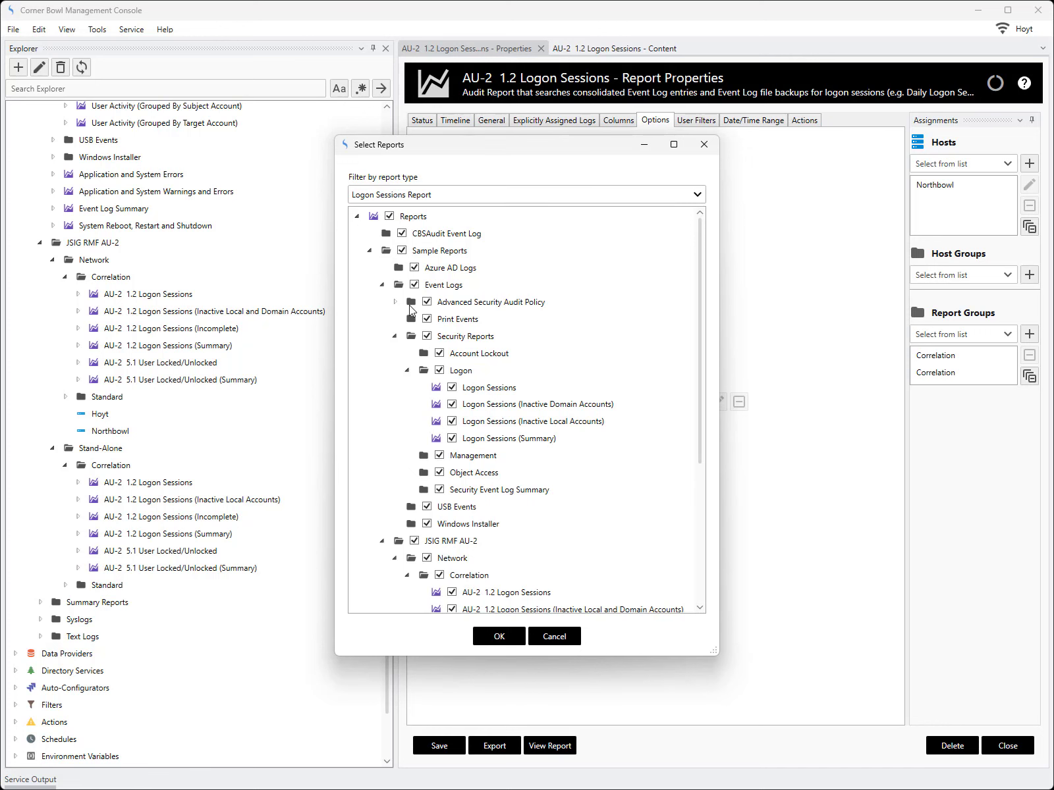
pyautogui.click(501, 635)
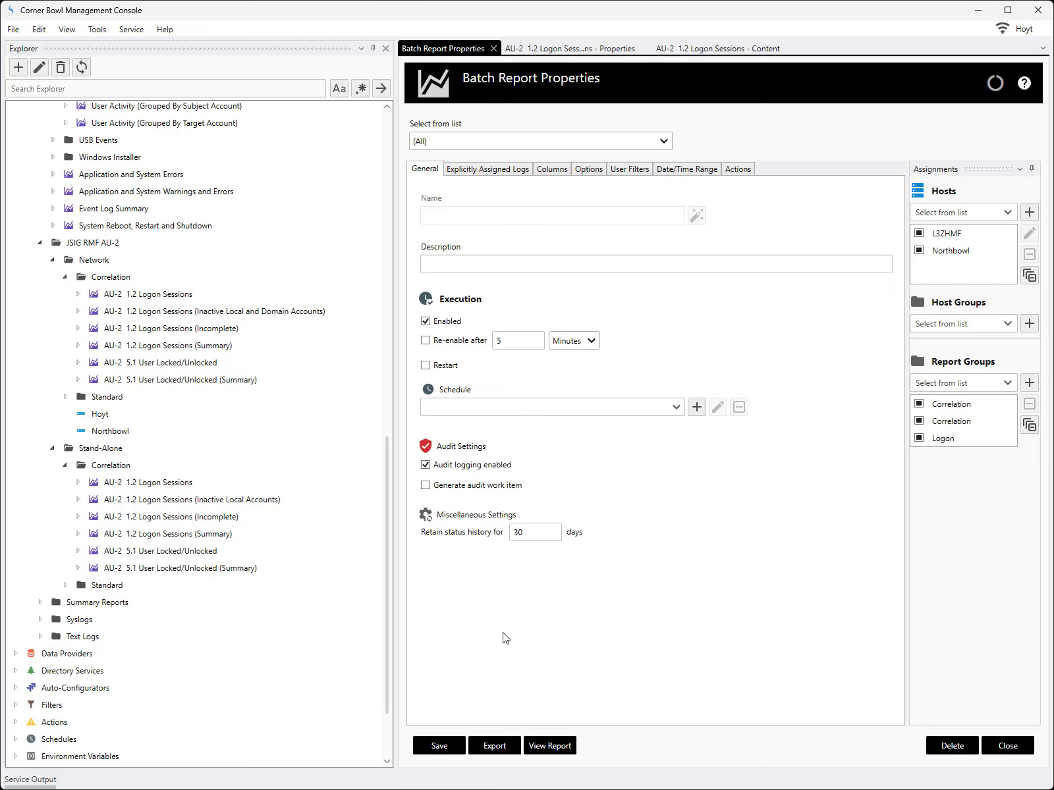
# - Choose the Logon Sessions report in the batch properties and view its status, enlarged history area and verbose output
pyautogui.click(631, 142)
pyautogui.click(452, 270)
pyautogui.click(424, 171)
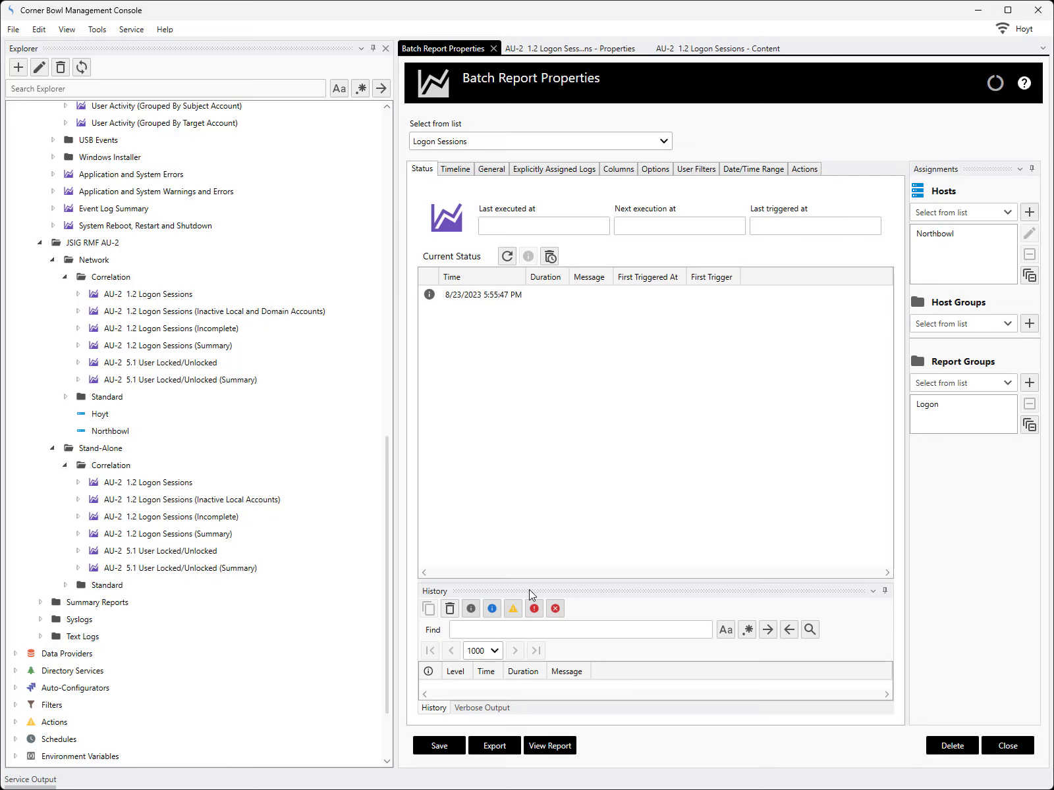
pyautogui.moveTo(526, 579); pyautogui.dragTo(512, 441)
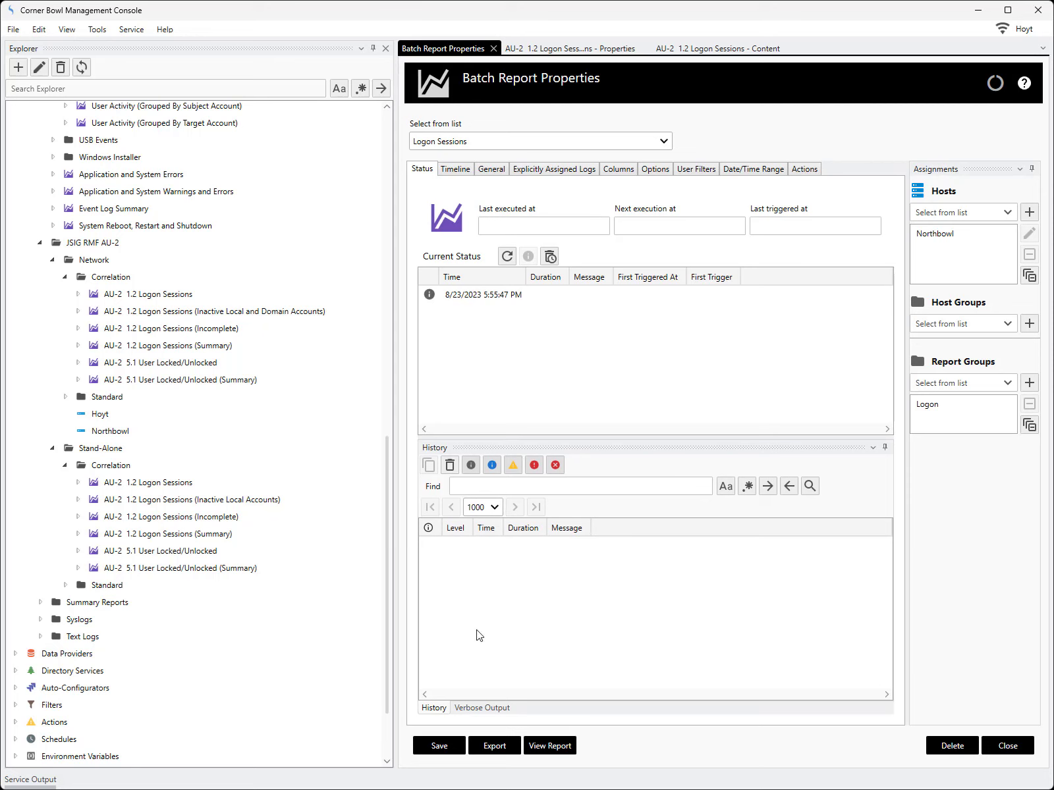
pyautogui.click(486, 709)
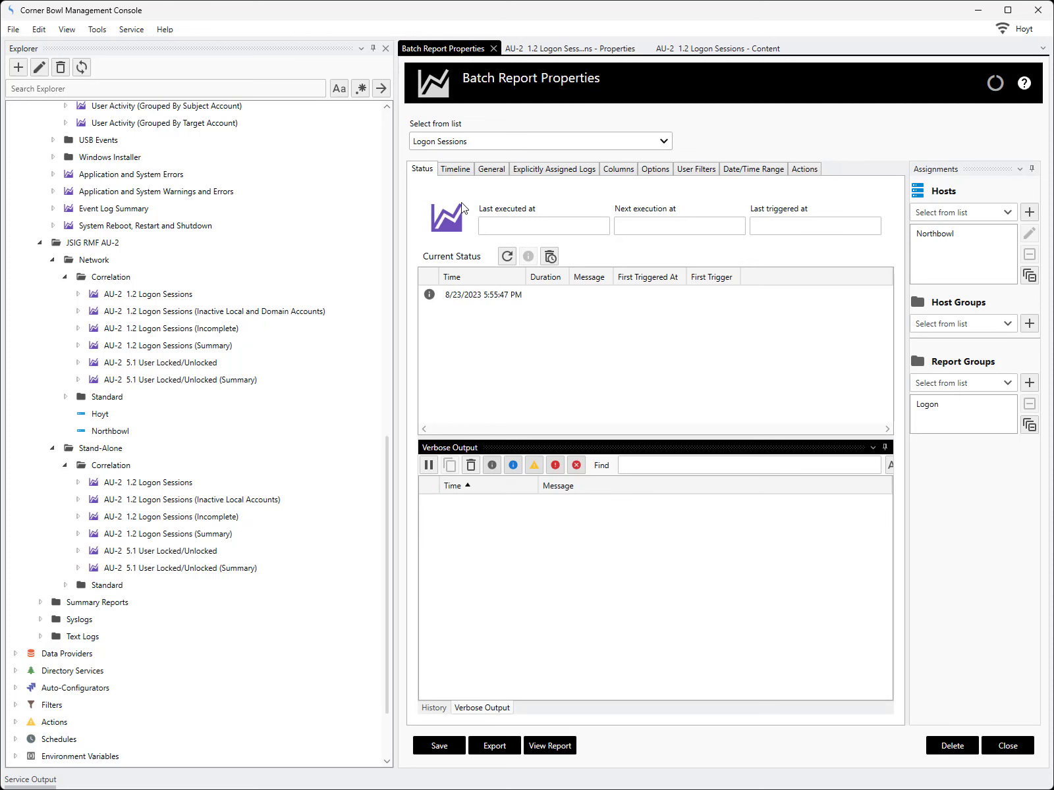
# - Review the Logon Sessions report's timeline, general settings, explicitly assigned logs, column definitions and sort order
pyautogui.click(458, 172)
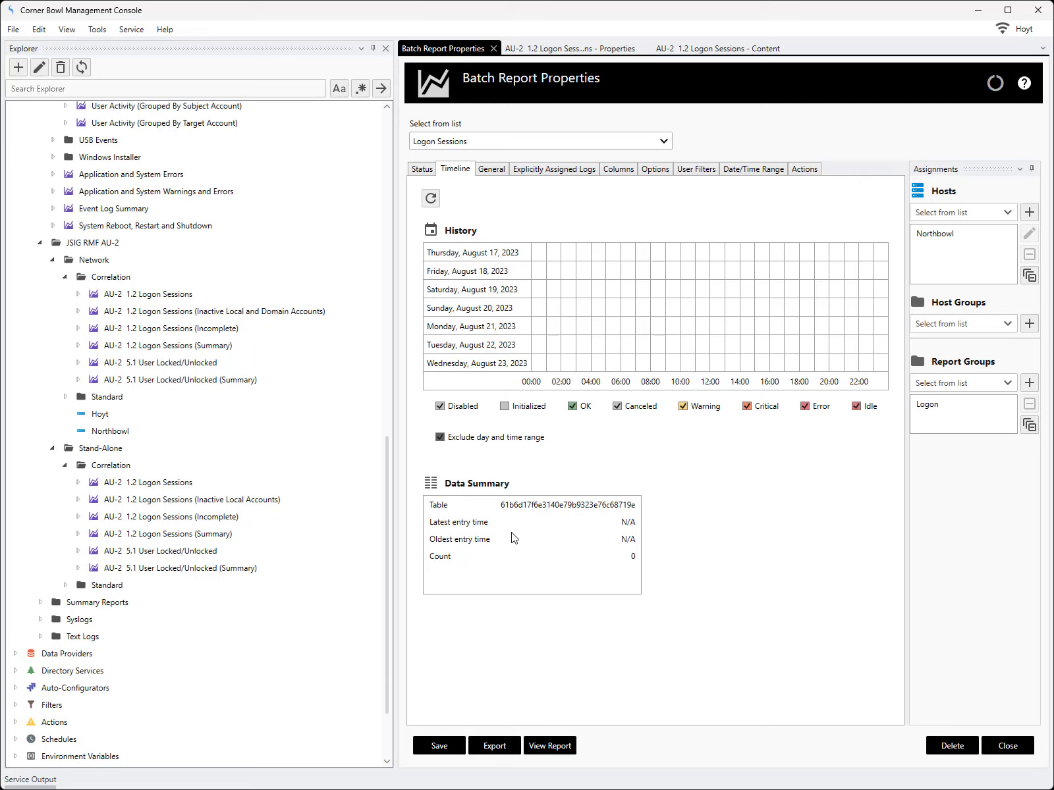
pyautogui.click(491, 171)
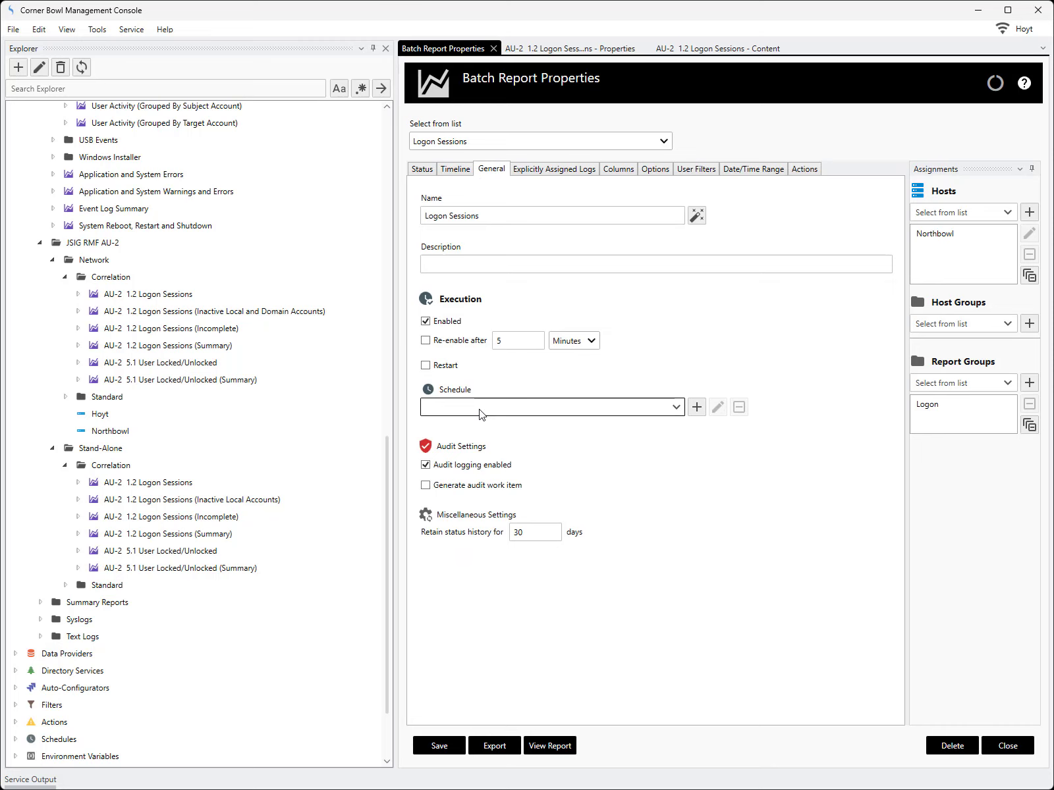
pyautogui.click(544, 173)
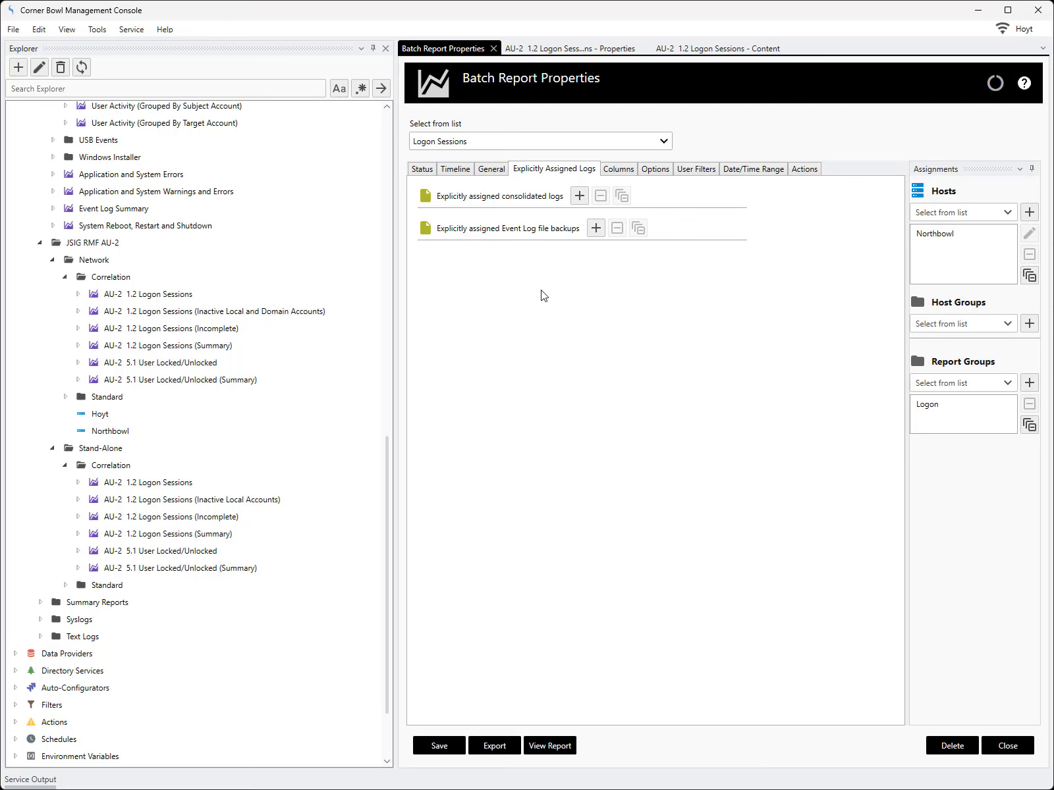
pyautogui.click(619, 173)
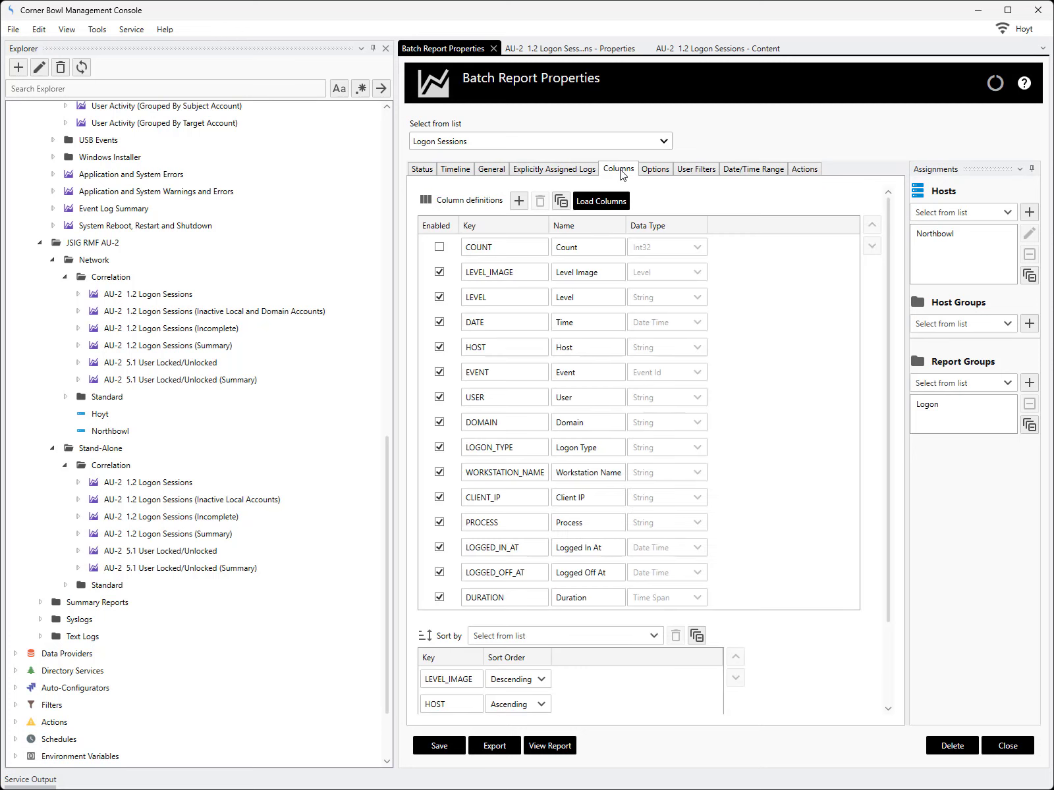
pyautogui.scroll(-3, 880, 395)
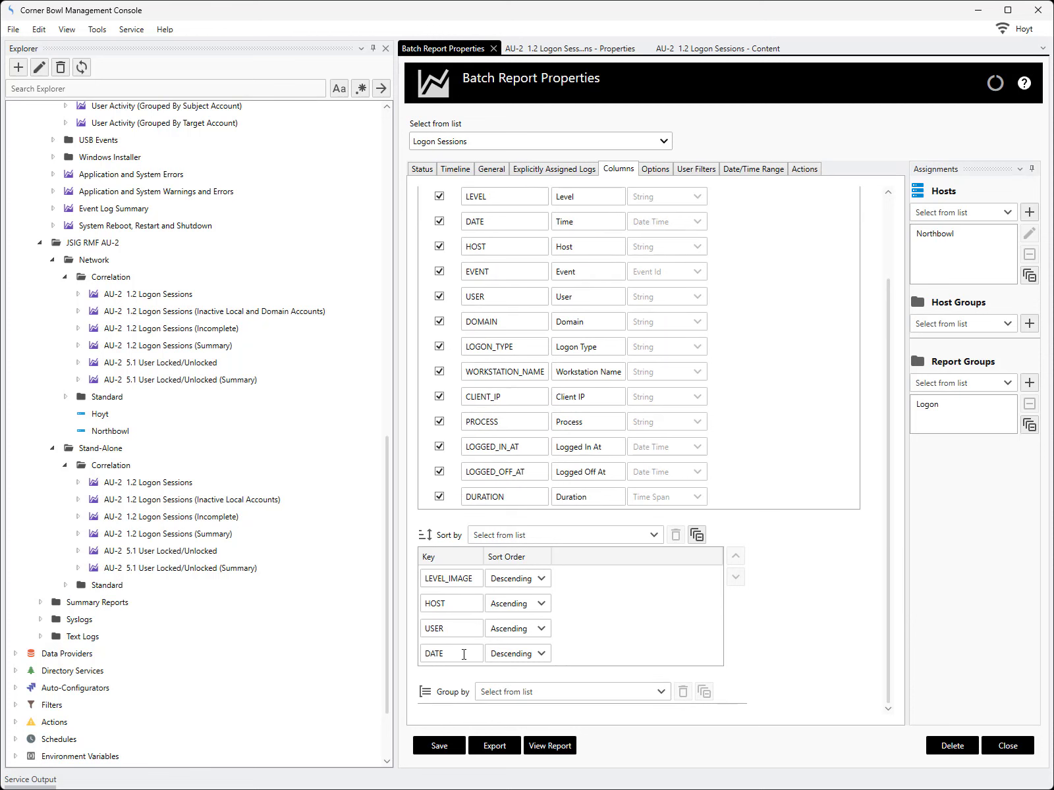
# - Review the report's options, user filters including the Exclude Built-In Target Accounts criteria, date/time range and assigned actions
pyautogui.click(665, 171)
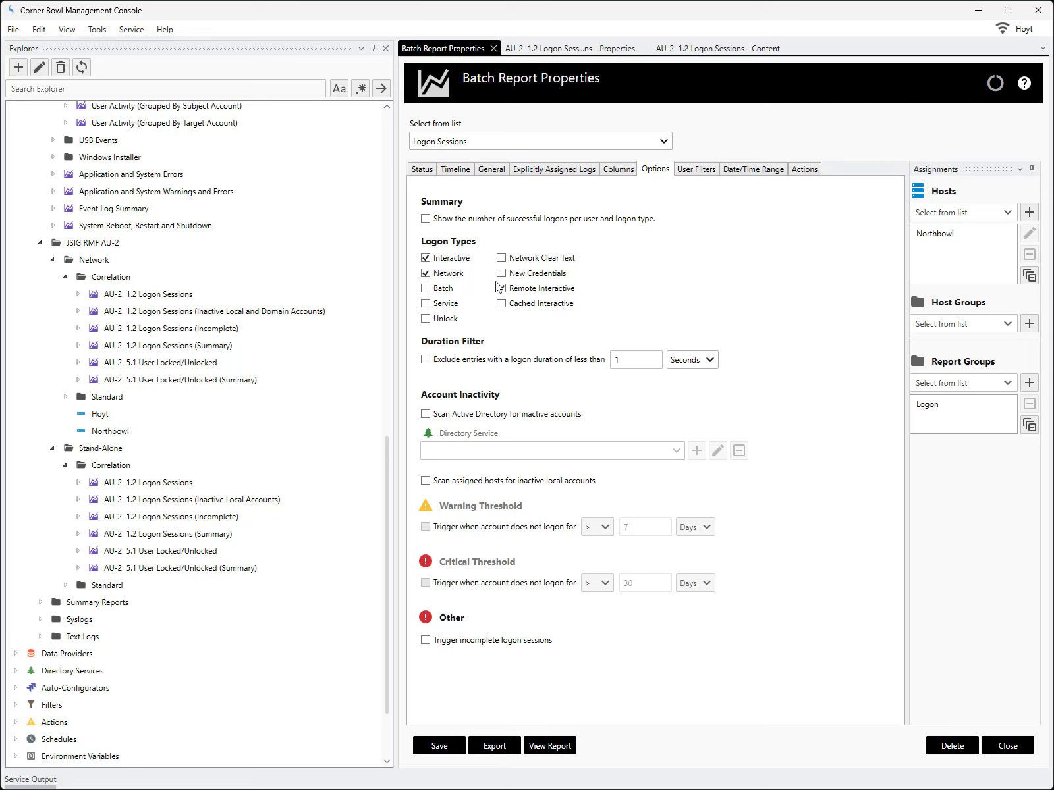
pyautogui.click(695, 169)
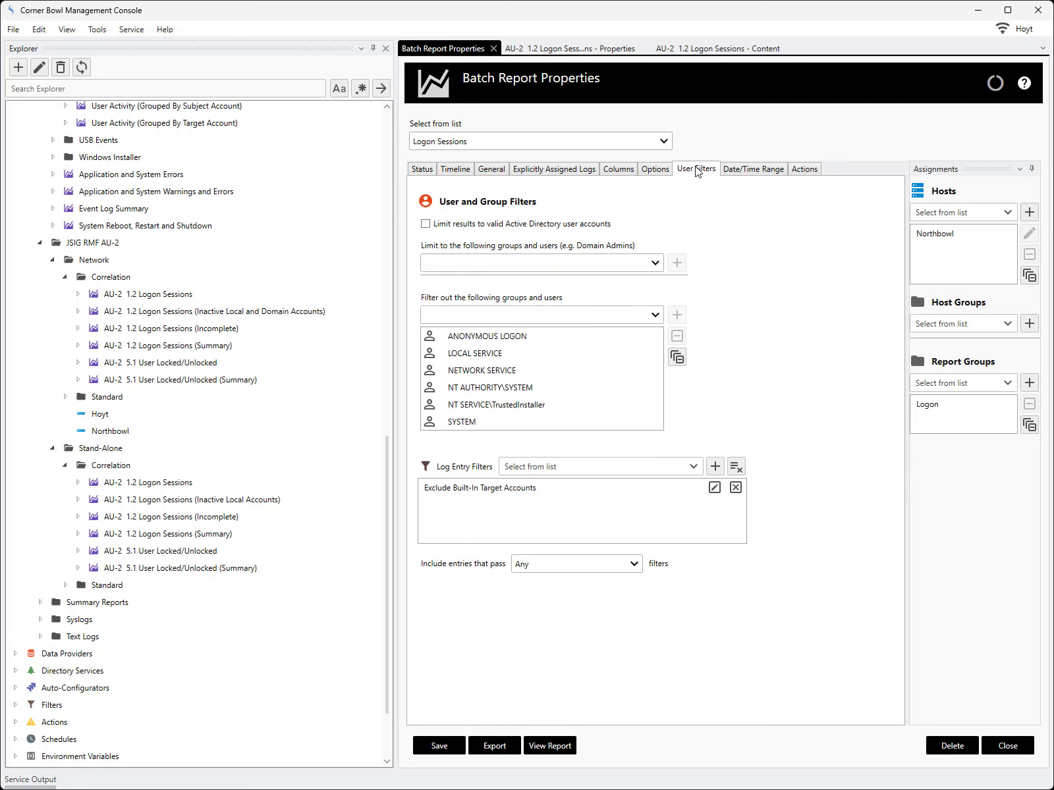
pyautogui.doubleClick(517, 488)
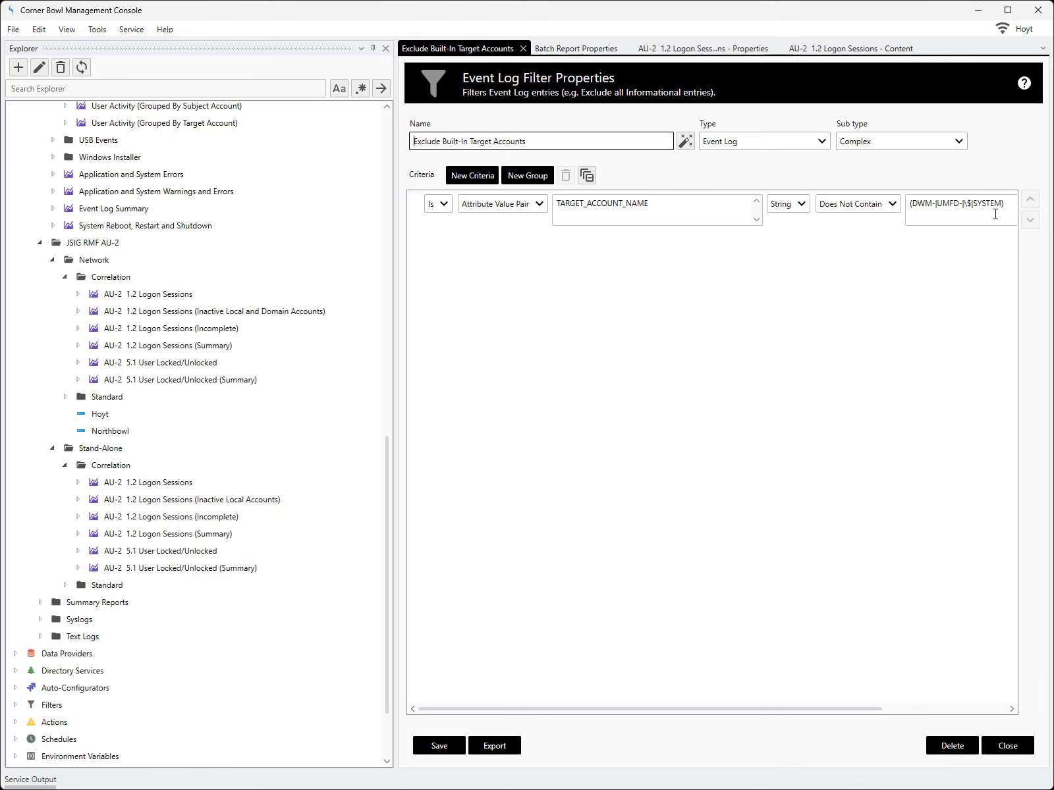
pyautogui.click(523, 48)
pyautogui.click(736, 171)
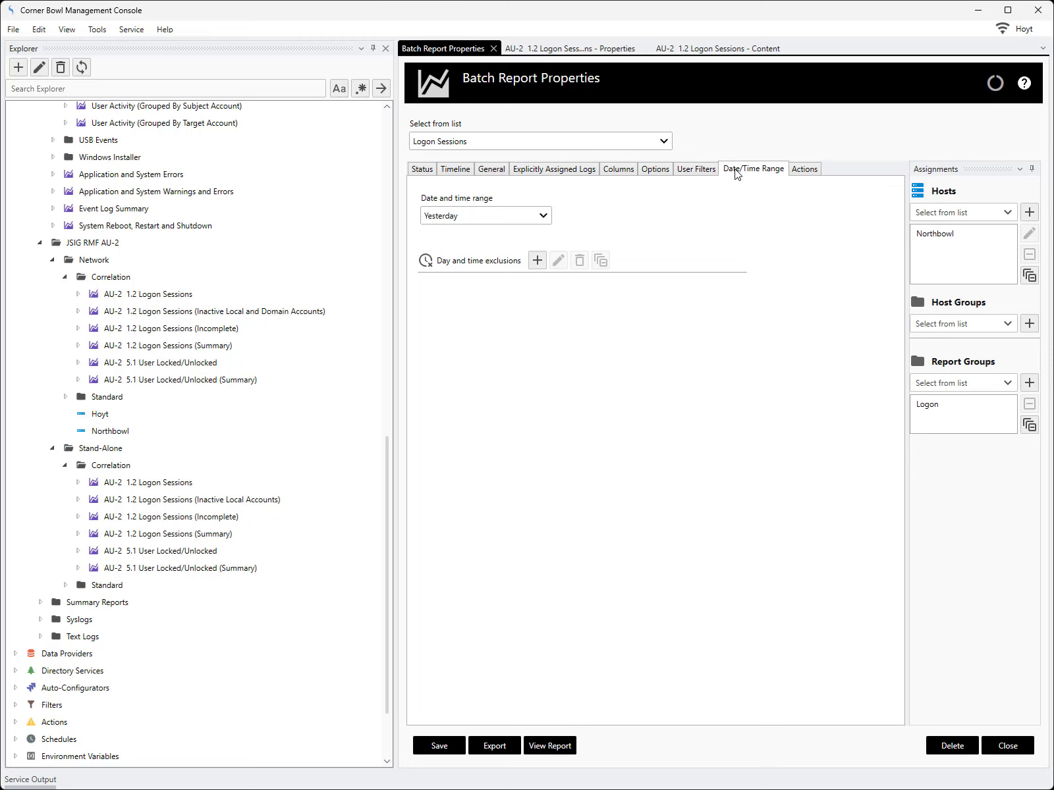
pyautogui.click(805, 169)
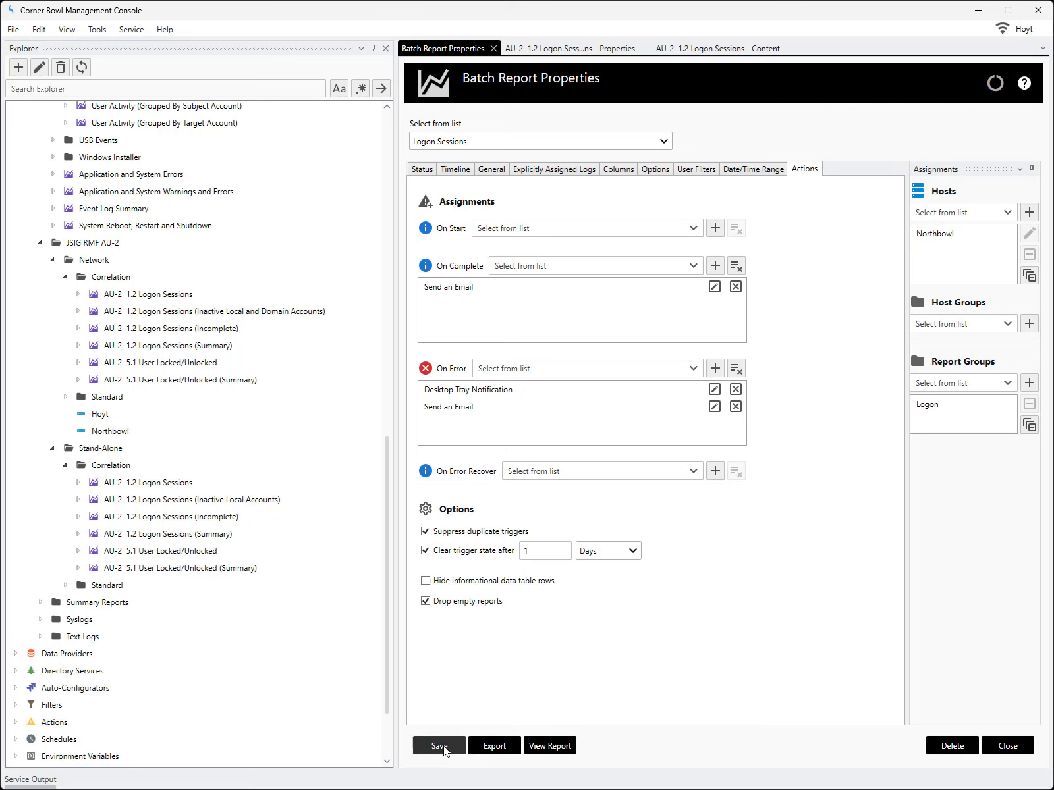
# - View the generated content of the Logon Sessions report, then close it
pyautogui.click(570, 749)
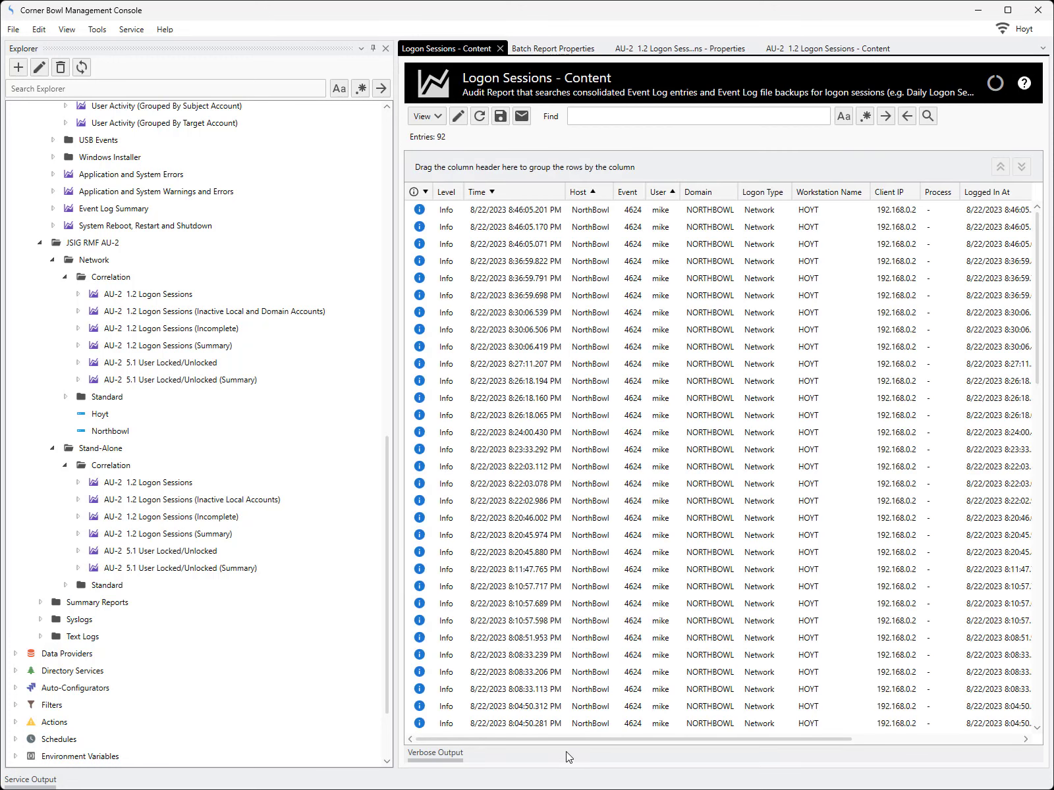
pyautogui.moveTo(570, 739); pyautogui.dragTo(531, 763)
pyautogui.click(501, 49)
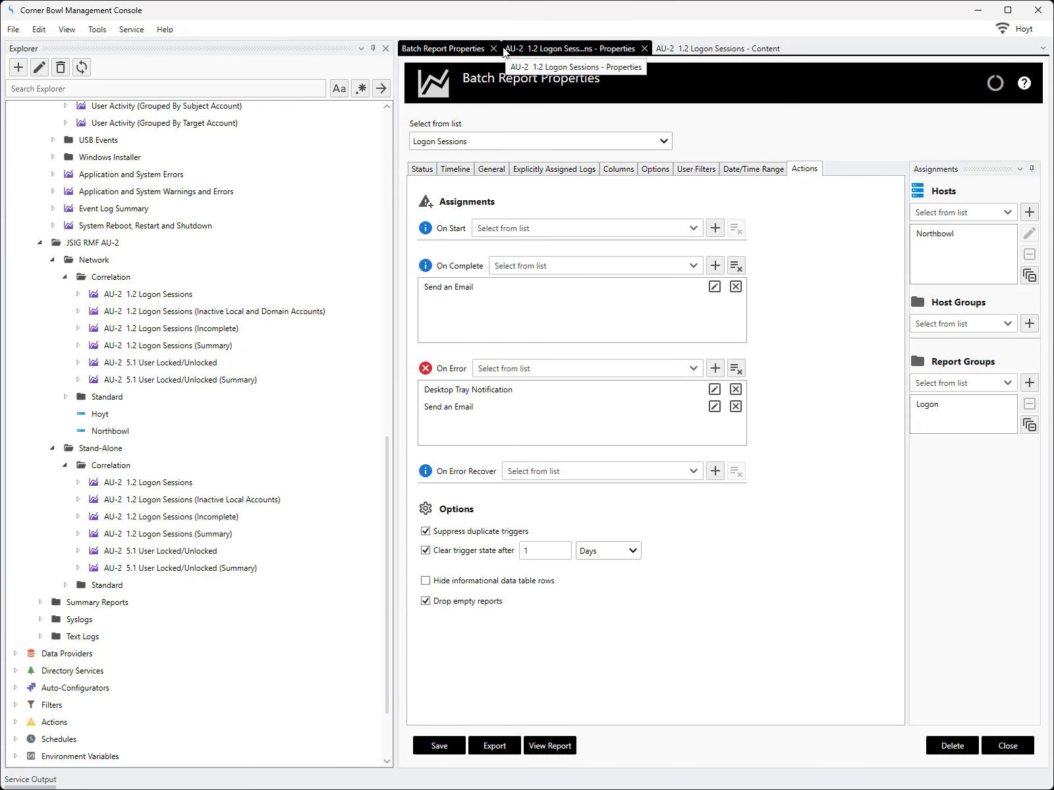
# - Switch the batch properties to Logon Sessions (Inactive Local Accounts) and review its columns, options and actions
pyautogui.click(523, 150)
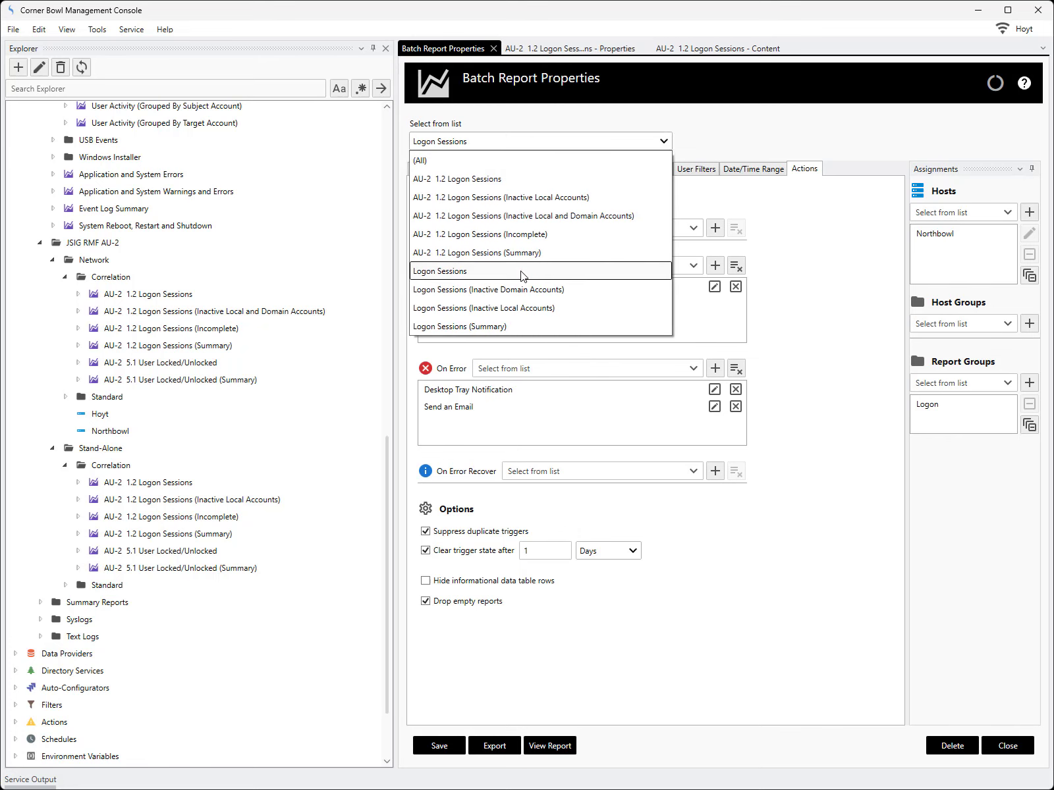
pyautogui.click(523, 308)
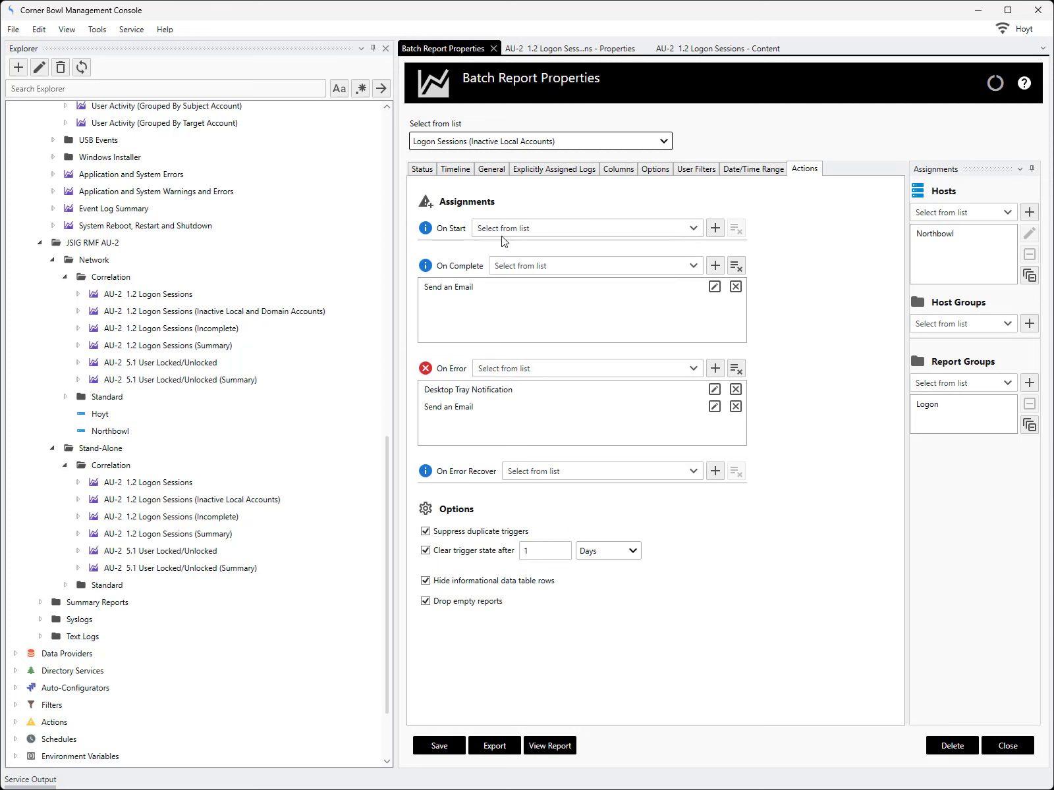
pyautogui.click(610, 173)
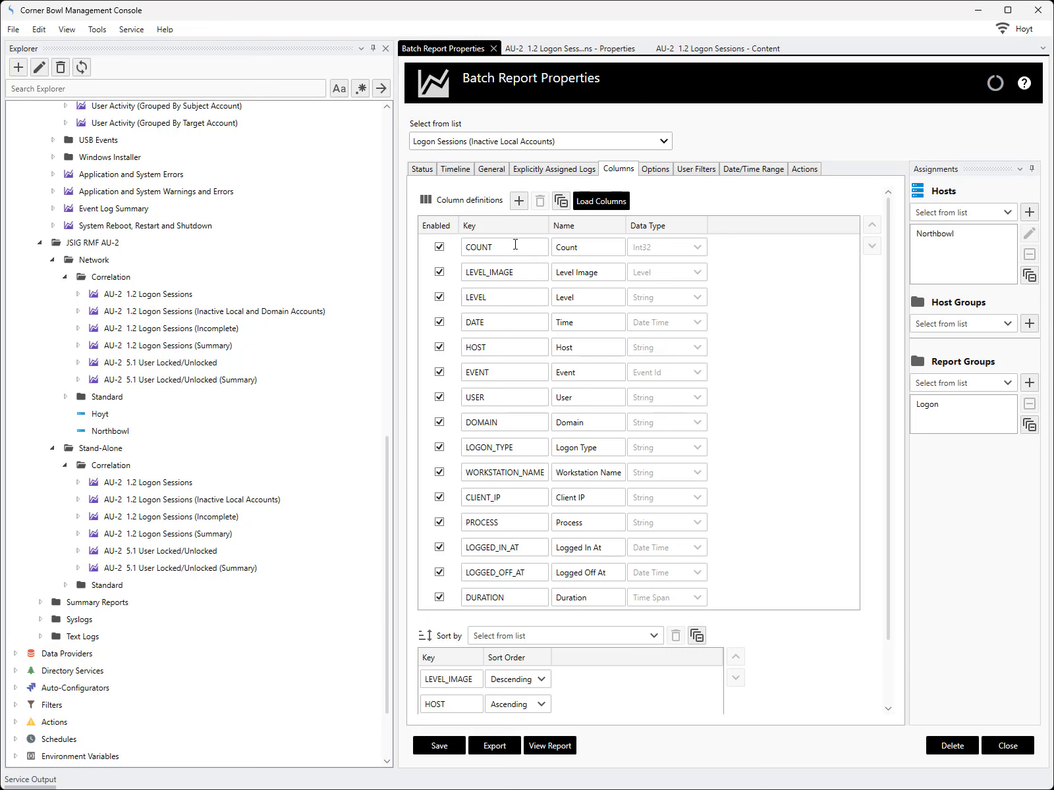
pyautogui.click(664, 171)
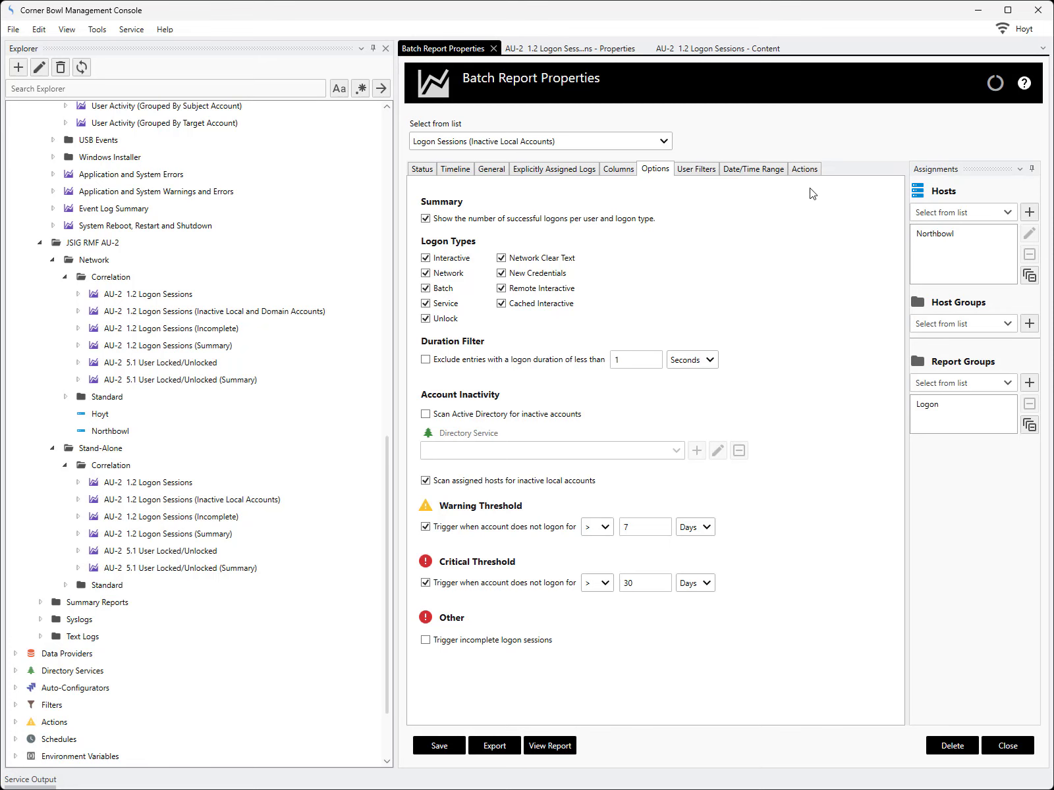
pyautogui.click(804, 169)
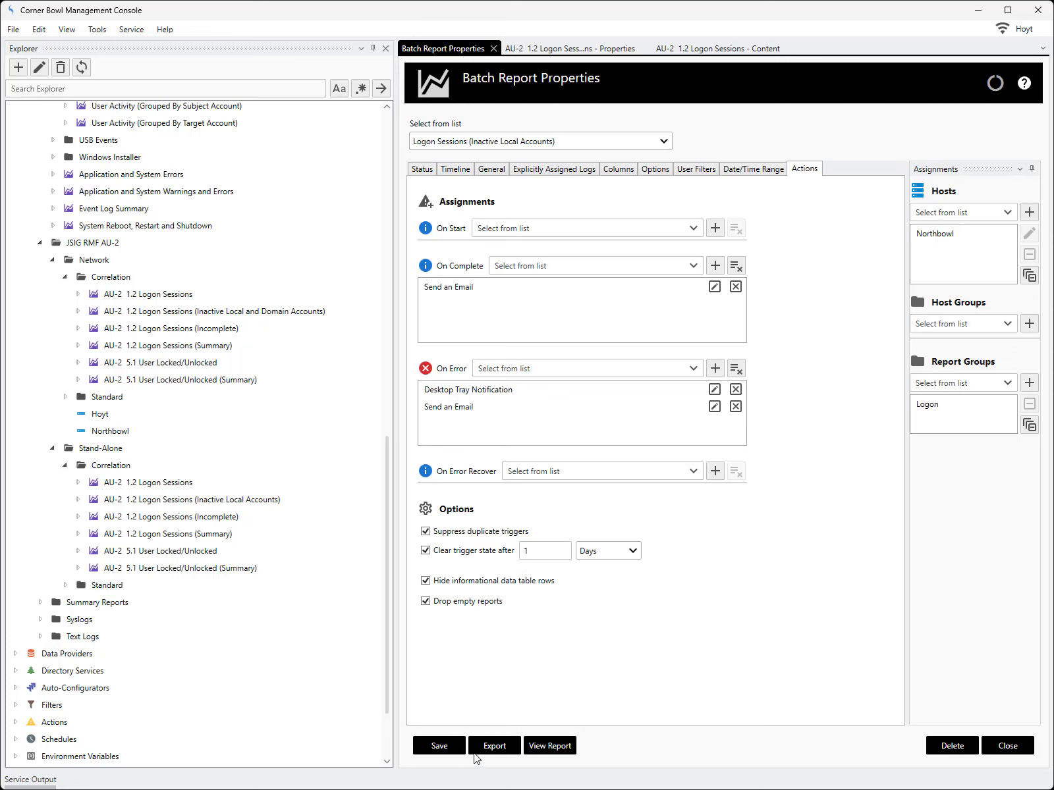
# - View the generated content of the Logon Sessions (Inactive Local Accounts) report, then close it
pyautogui.click(547, 746)
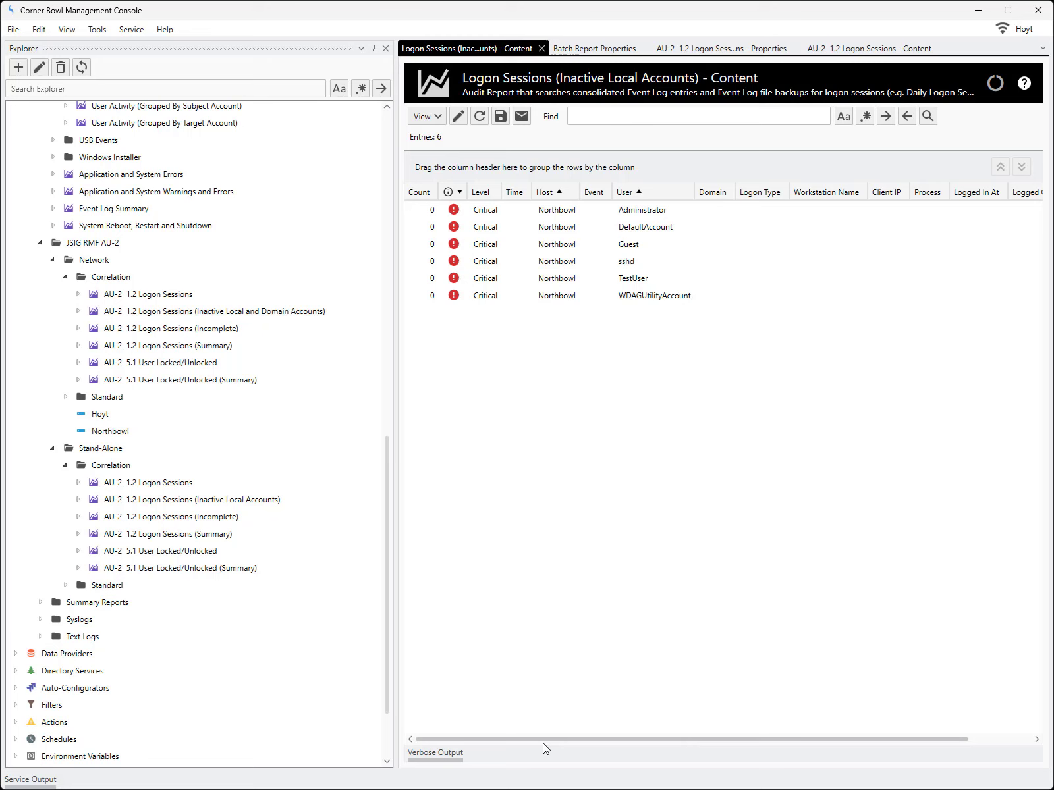
pyautogui.click(541, 49)
# - Switch the batch properties to Logon Sessions (Summary) and review its column definitions, options and assigned actions
pyautogui.click(563, 142)
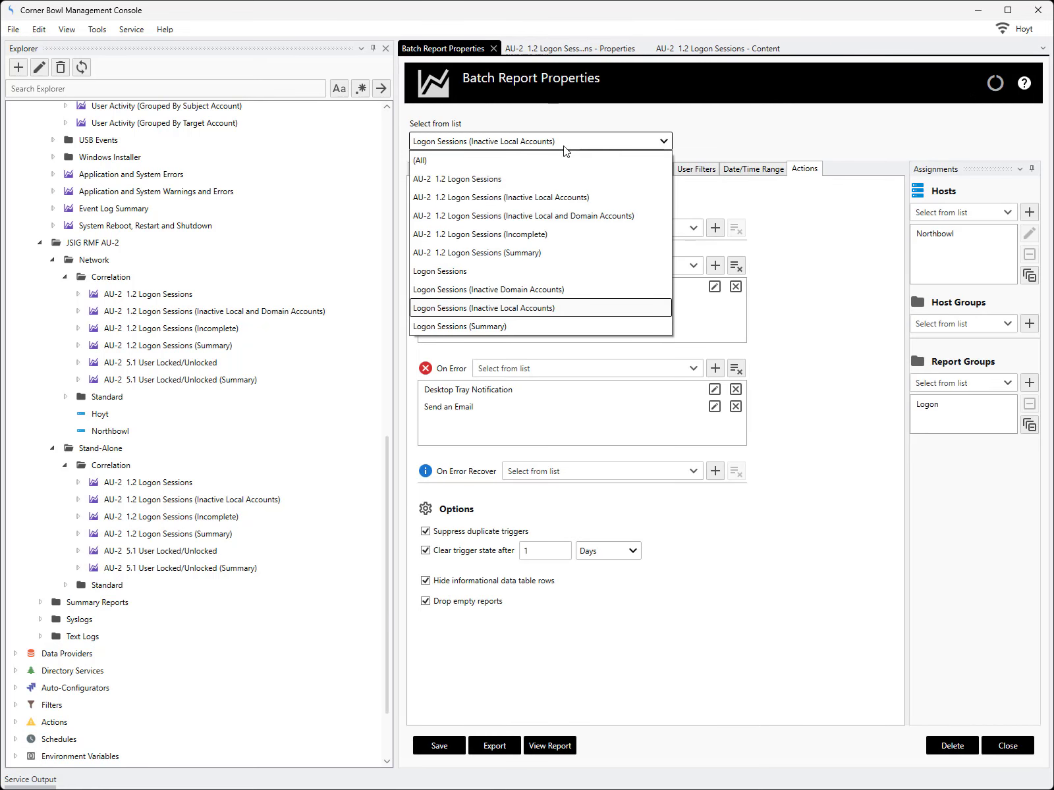
pyautogui.click(515, 327)
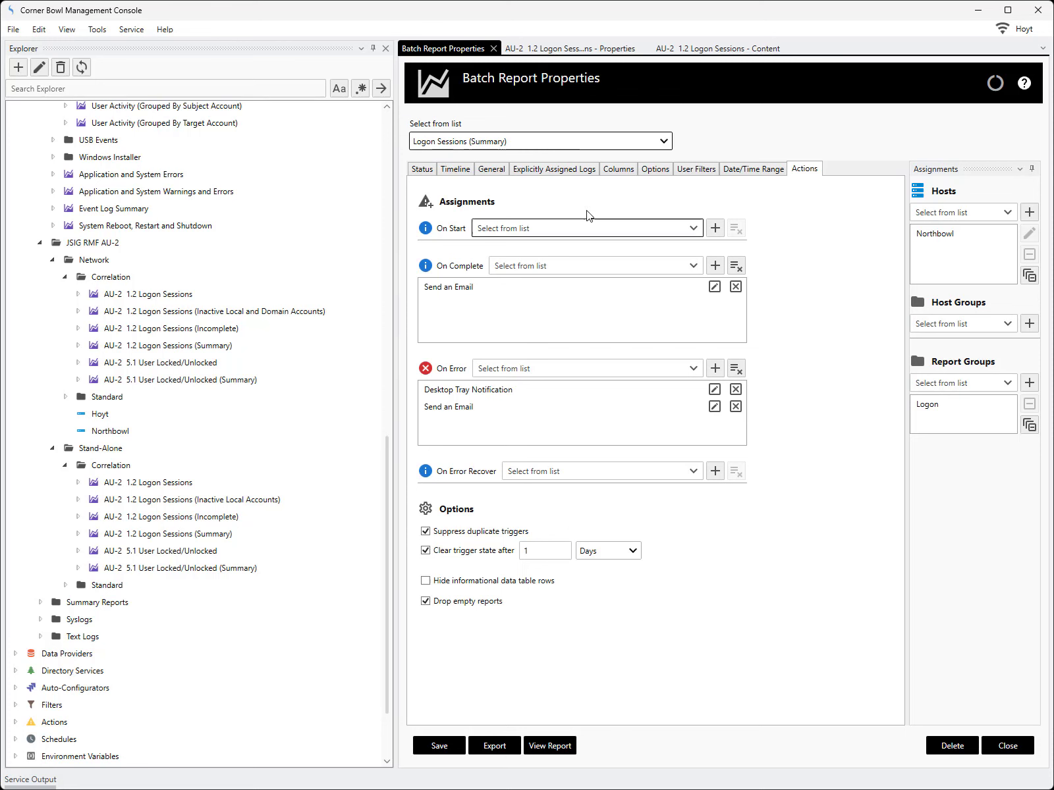
pyautogui.click(612, 170)
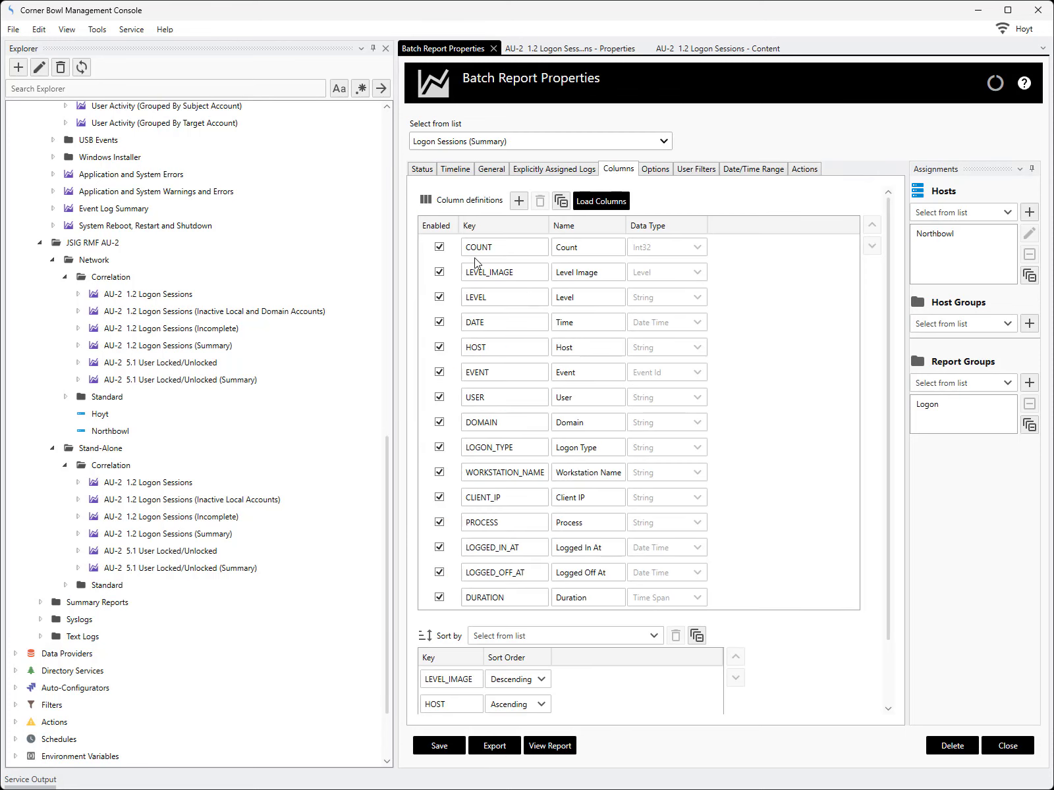
pyautogui.click(653, 170)
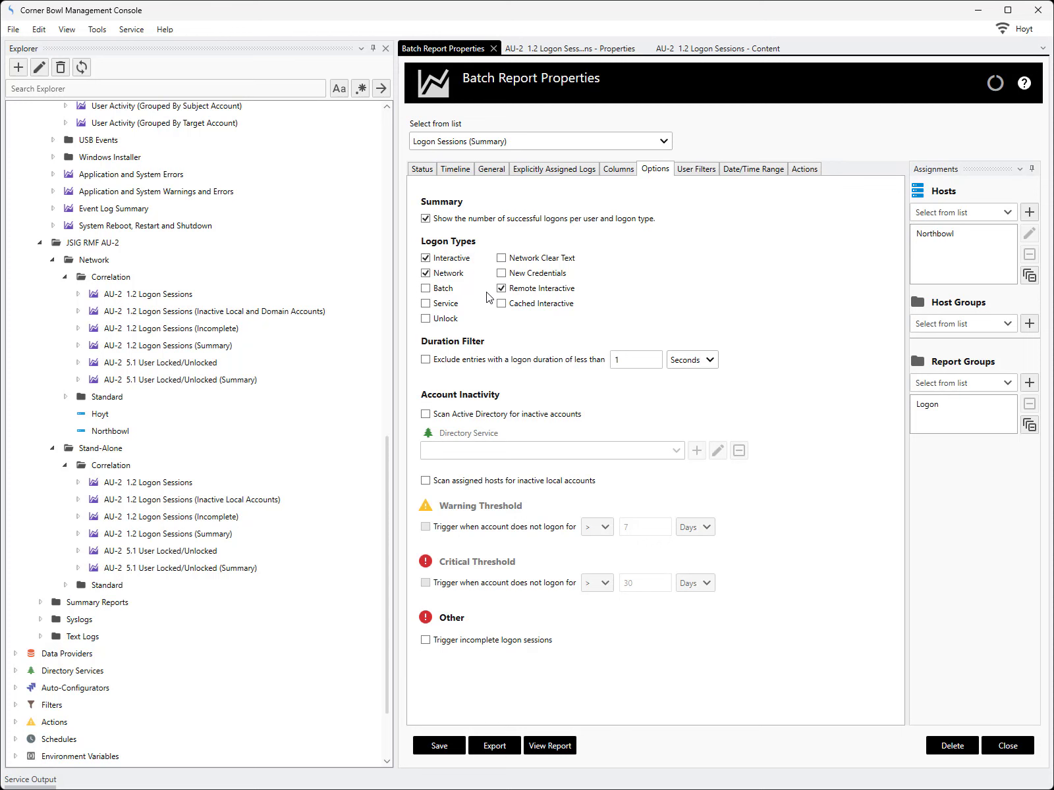
pyautogui.click(800, 170)
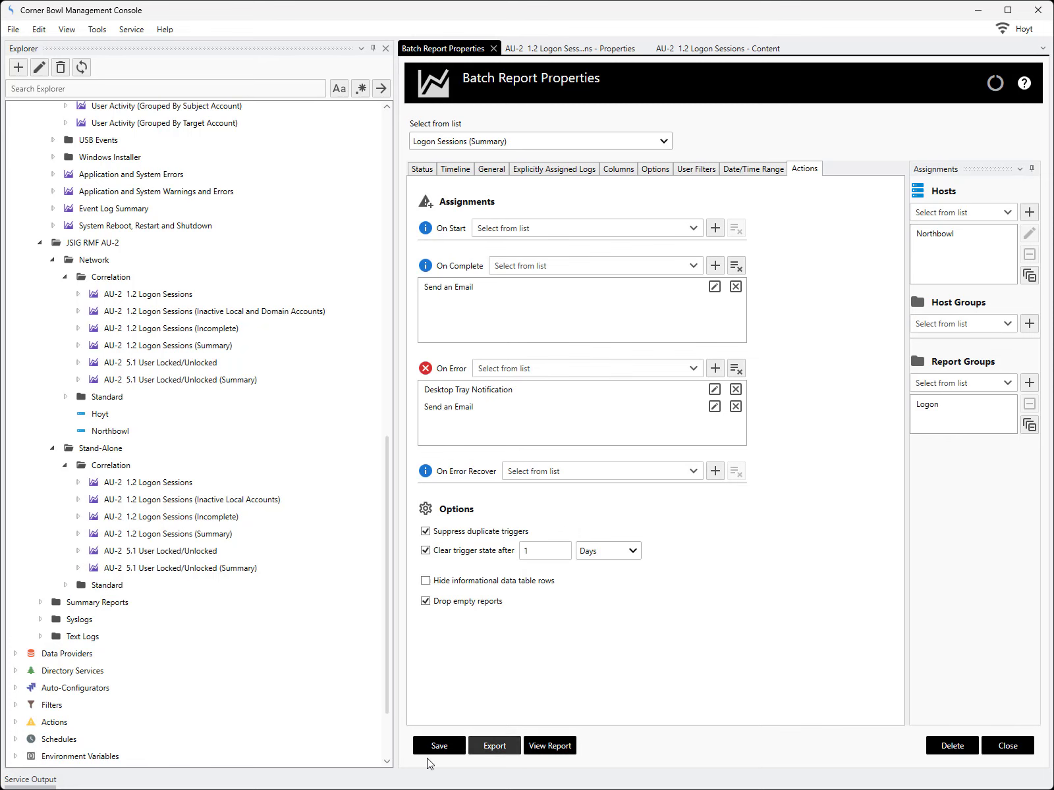
# - View the Logon Sessions (Summary) report content, narrowing the Explorer pane to show more columns, then close the report
pyautogui.click(540, 744)
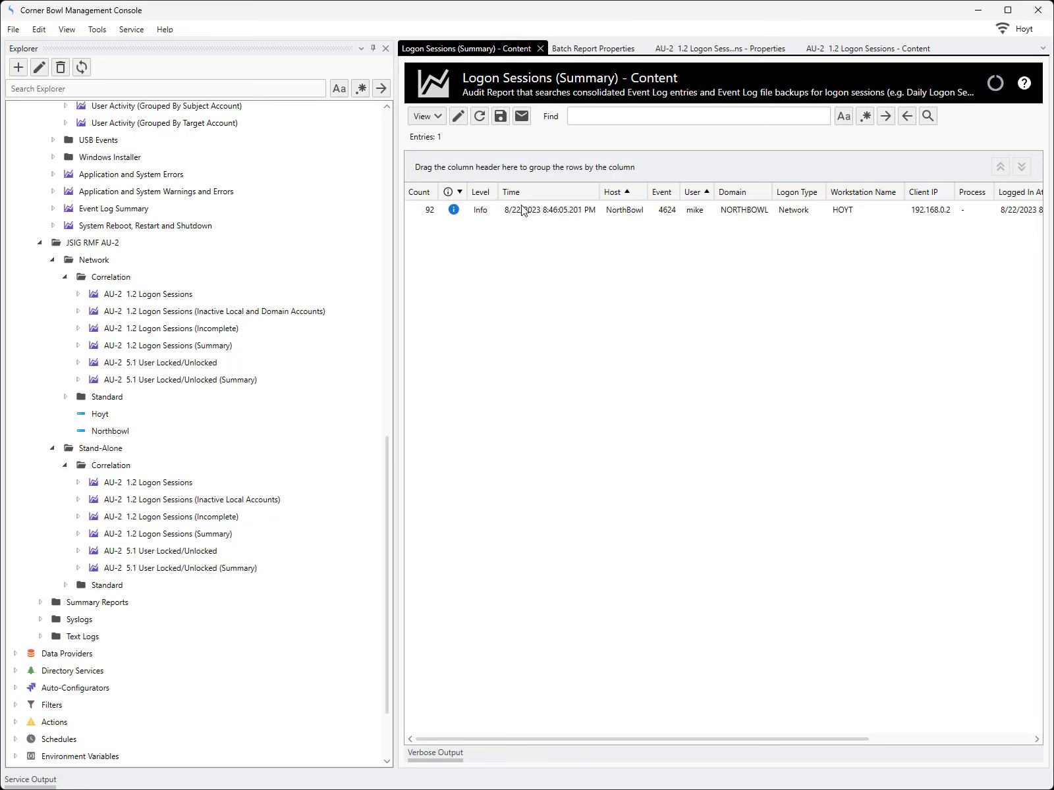
pyautogui.moveTo(396, 289); pyautogui.dragTo(241, 361)
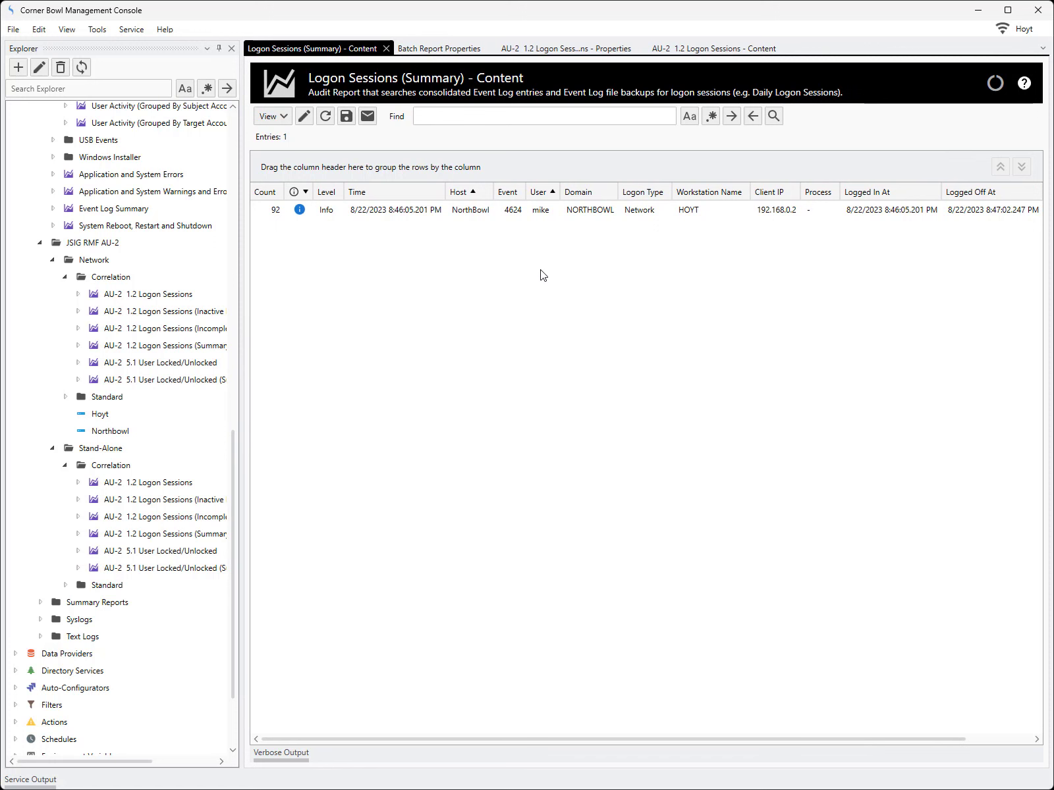
pyautogui.click(386, 48)
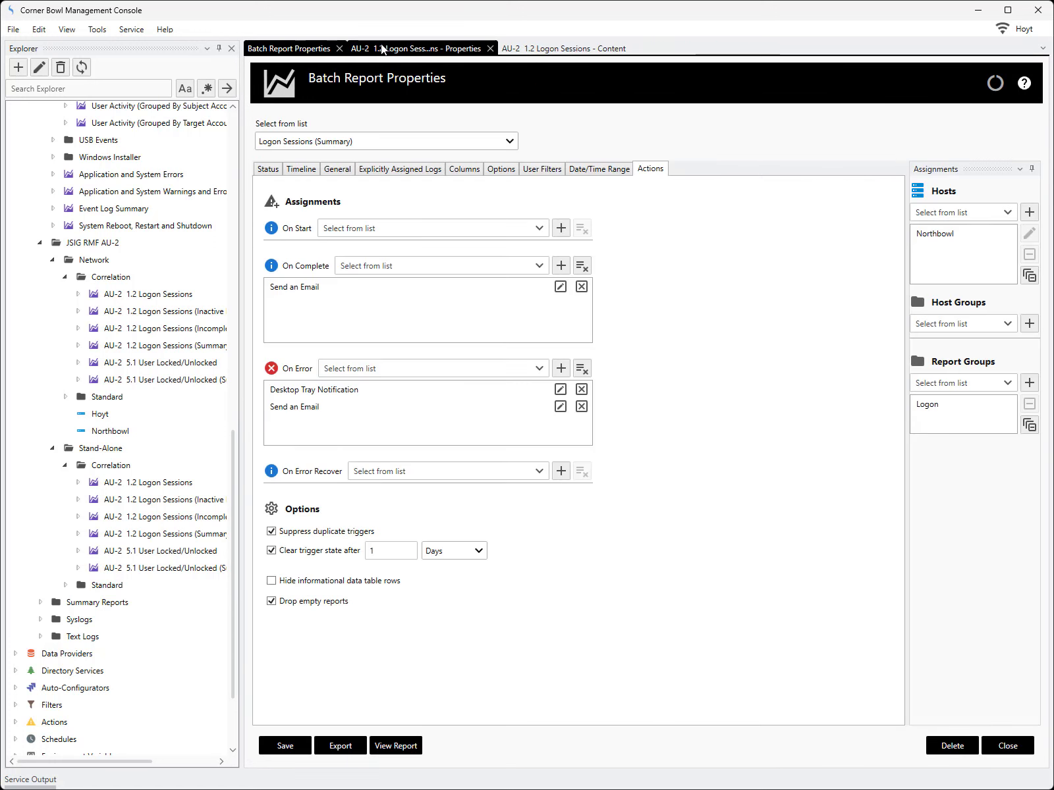
# - Switch the batch properties to AU-2 1.2 Logon Sessions (Incomplete) and review its columns, options and assigned actions
pyautogui.click(415, 145)
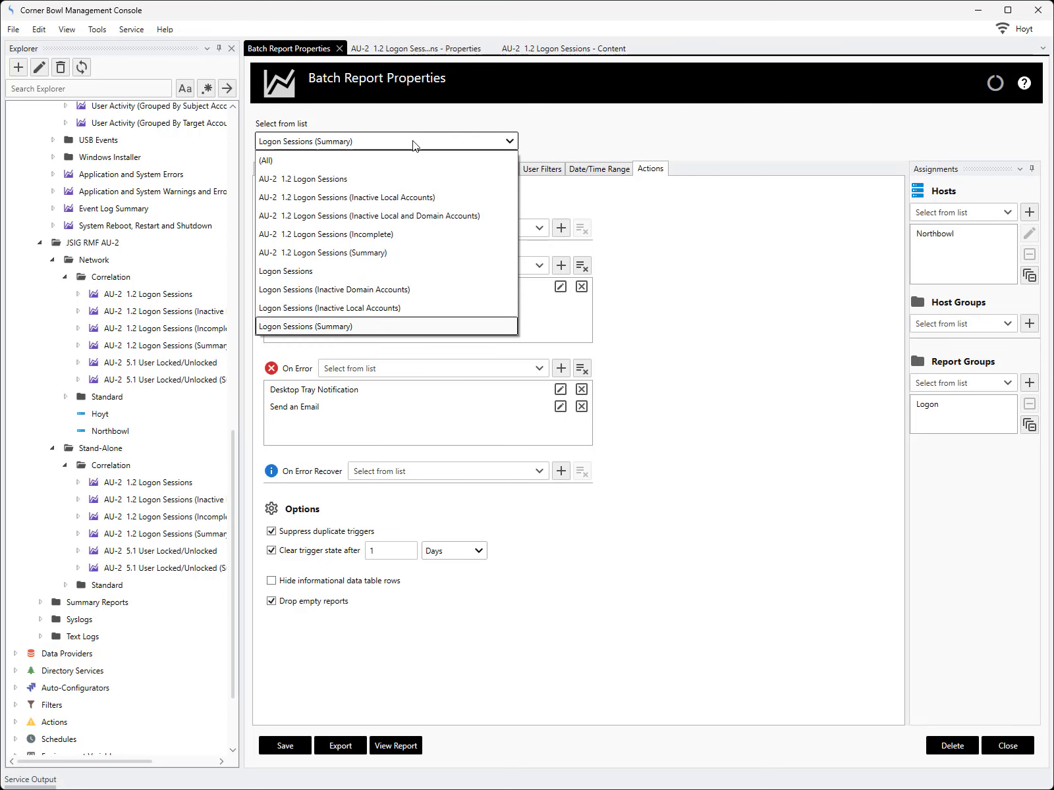
pyautogui.click(378, 235)
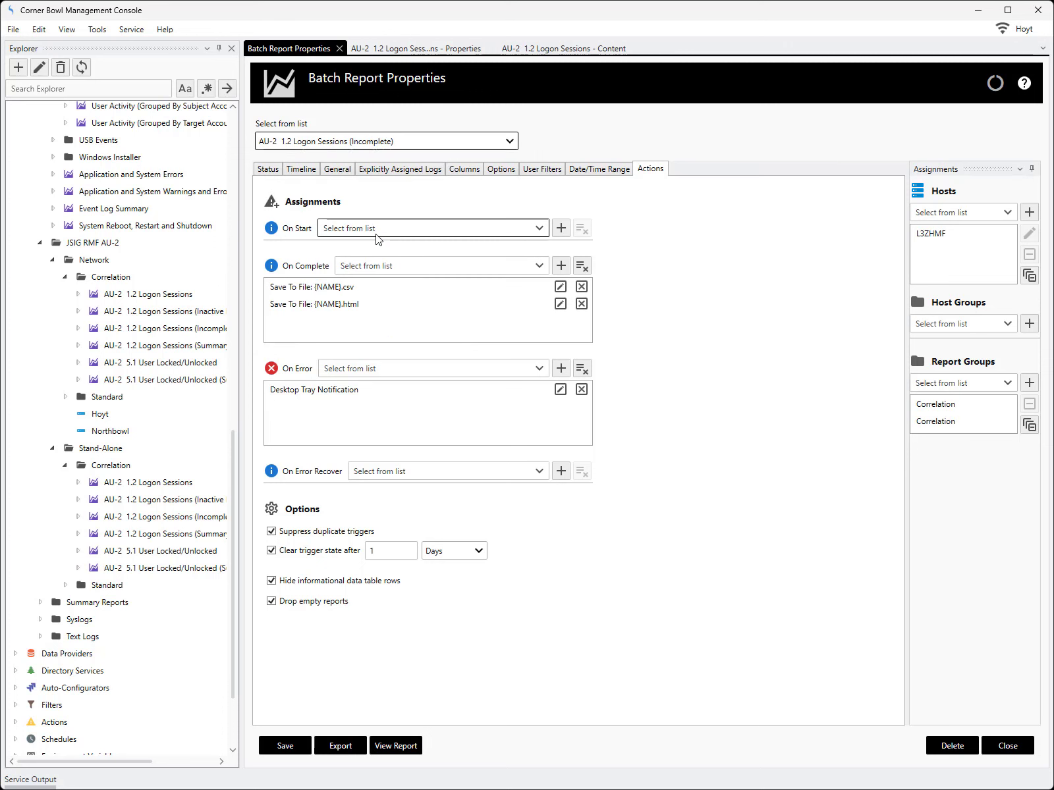
pyautogui.click(464, 171)
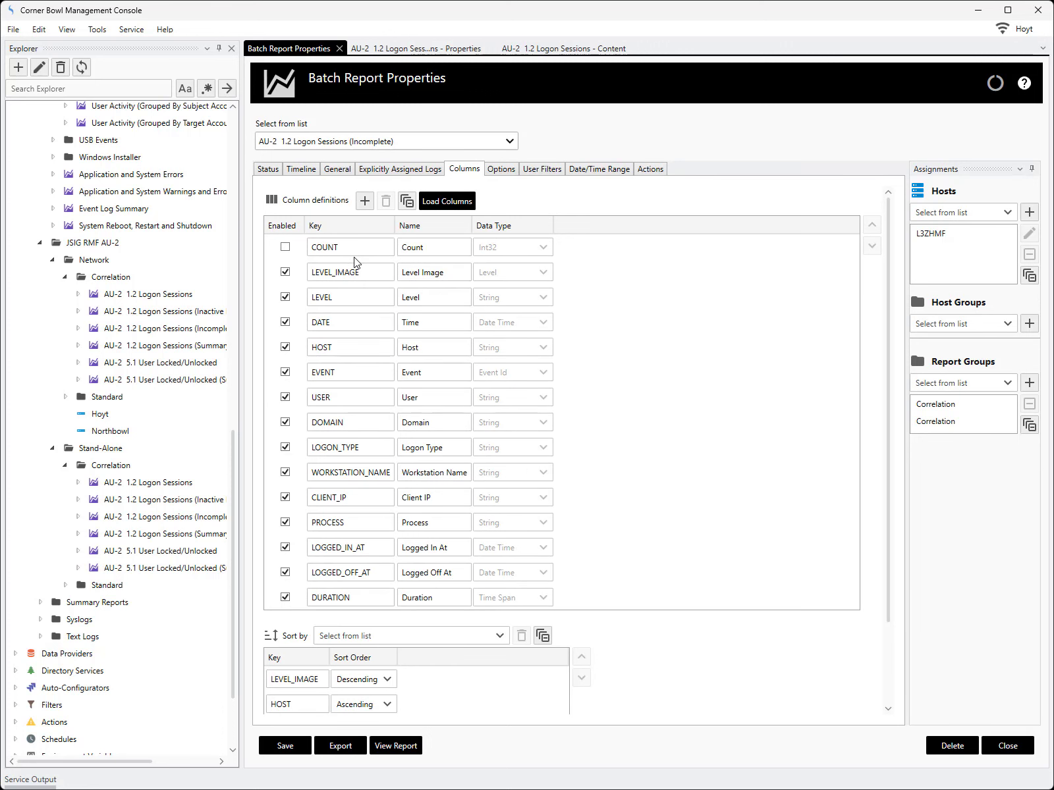
pyautogui.click(492, 173)
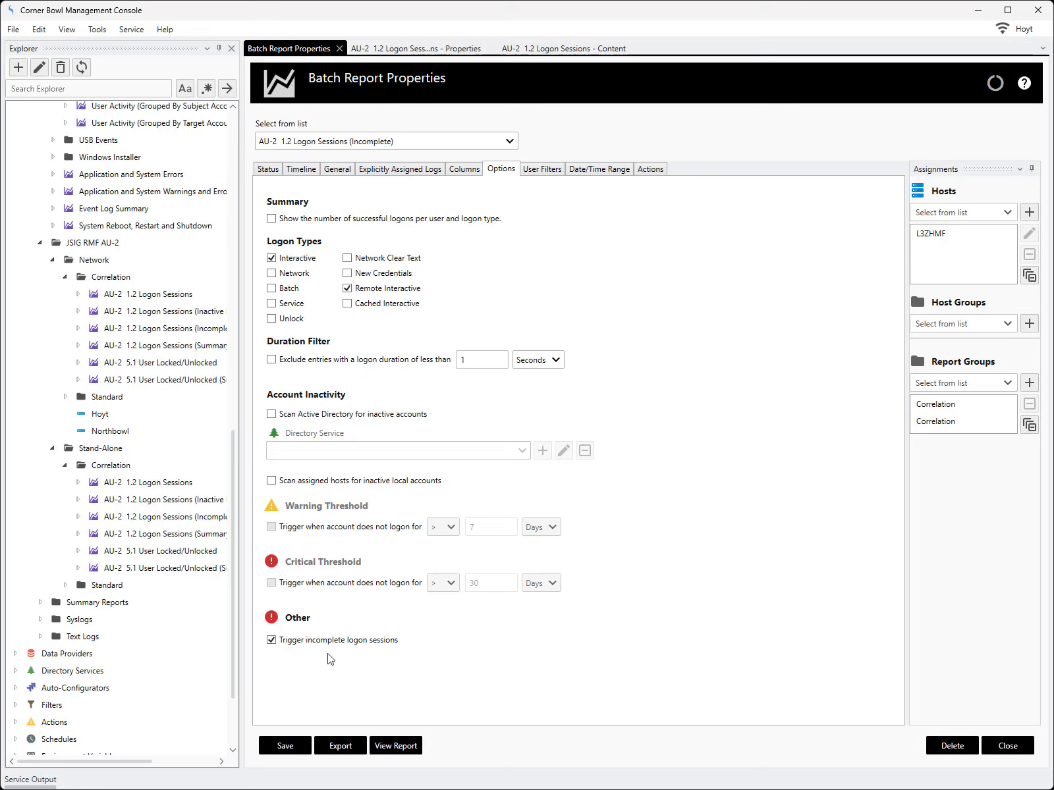
pyautogui.click(650, 169)
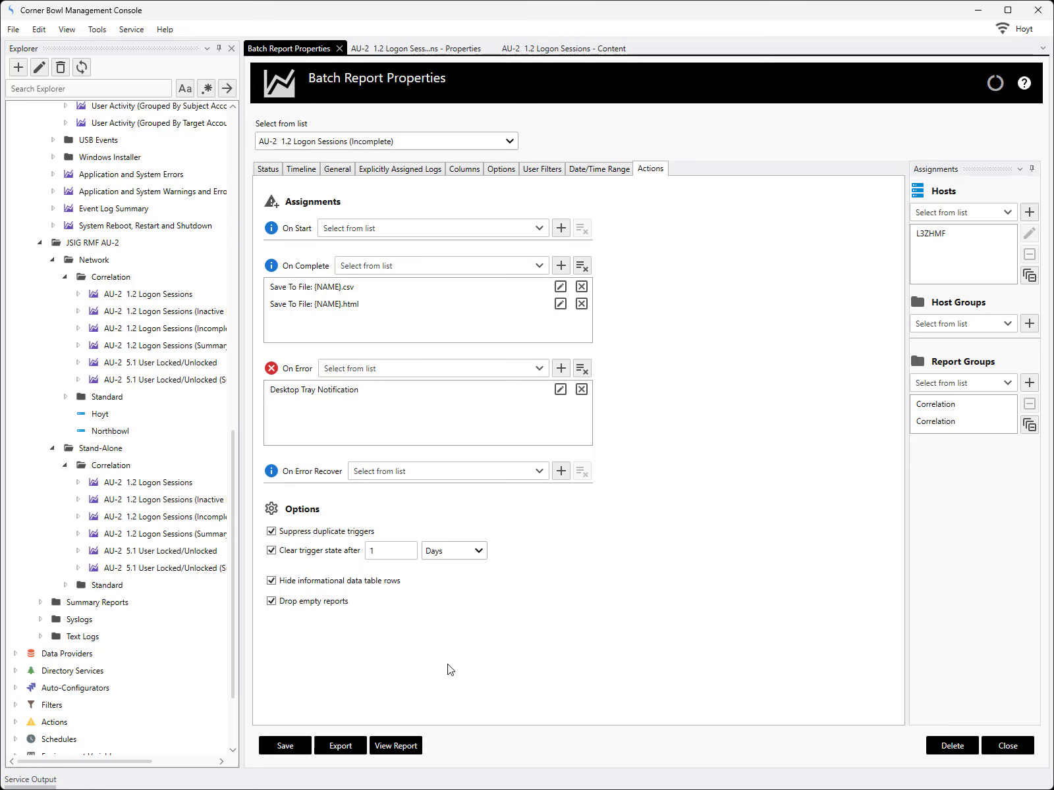
# - View the generated content of the AU-2 1.2 Logon Sessions (Incomplete) report, including the Logged Off At and Duration columns
pyautogui.click(394, 745)
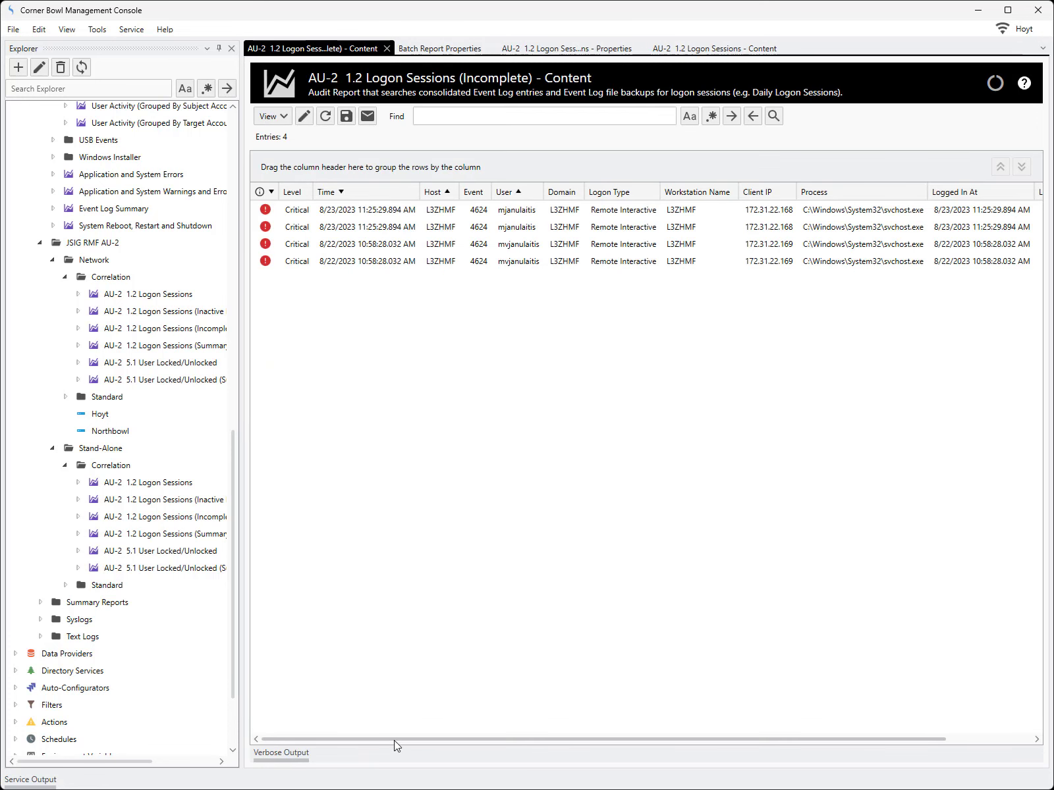
pyautogui.moveTo(394, 740); pyautogui.dragTo(787, 463)
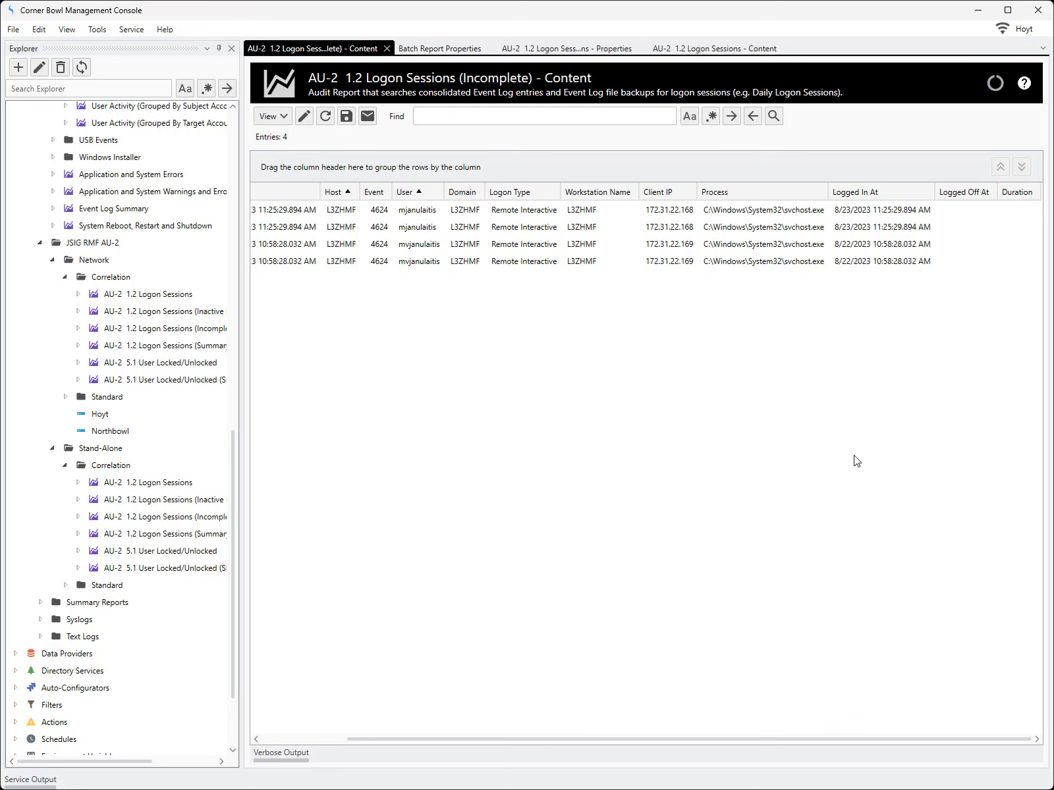
pyautogui.moveTo(784, 740); pyautogui.dragTo(579, 758)
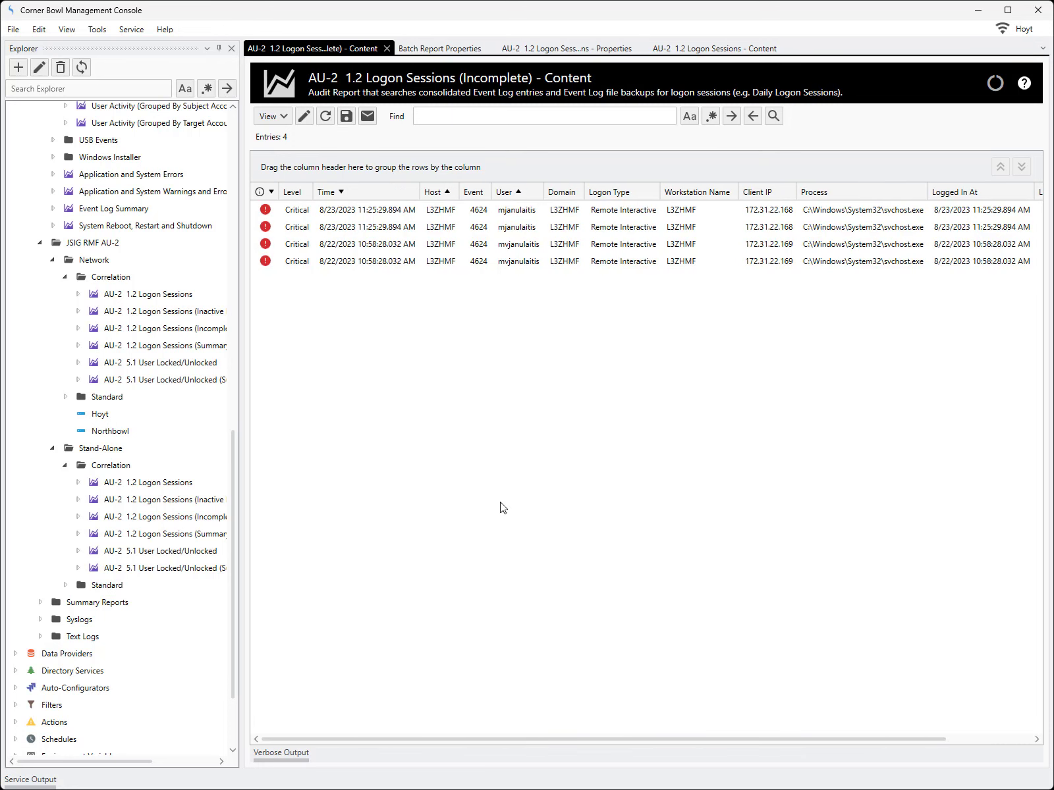